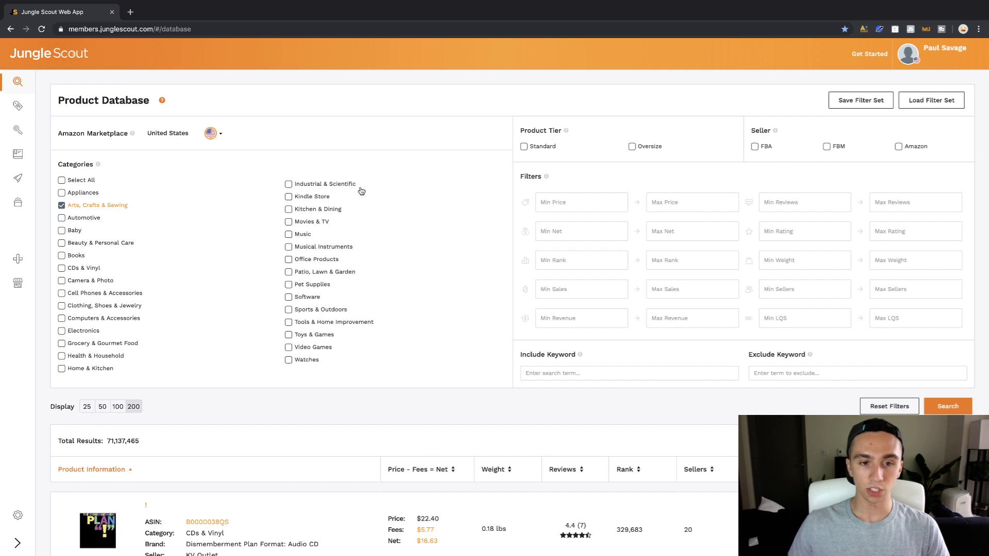
Add the Home & Kitchen, Patio, Lawn & Garden, Beauty & Personal Care and Toys & Games categories to the product filter
click(77, 368)
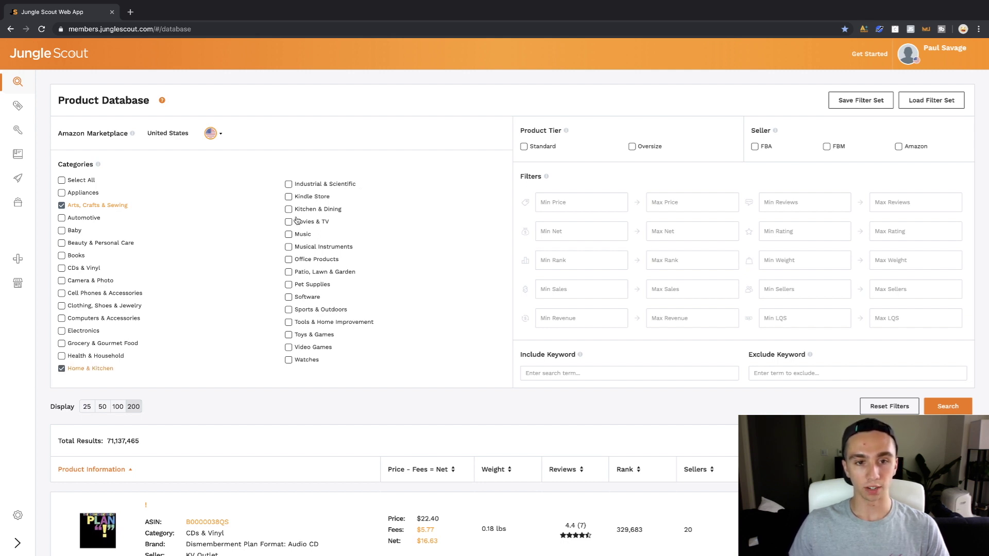
click(289, 272)
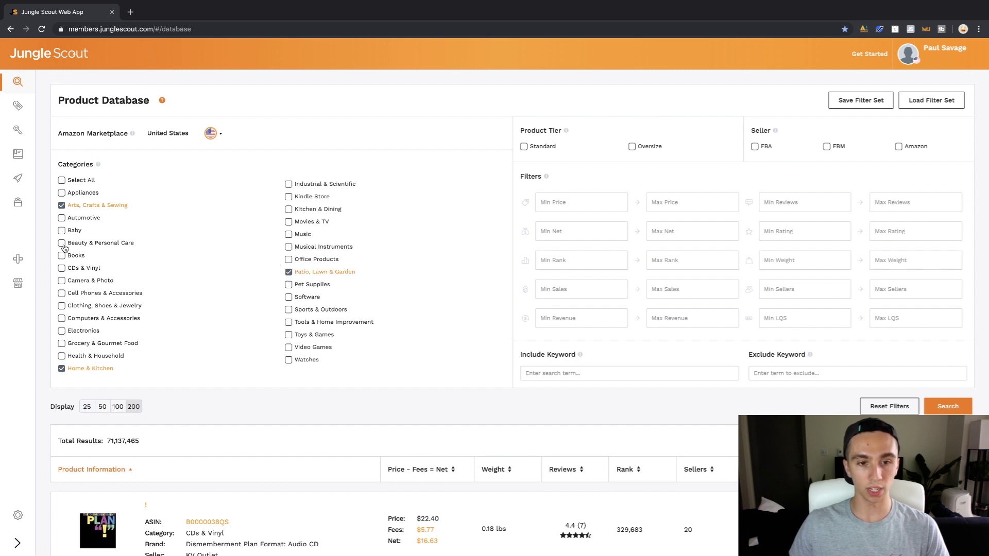
click(62, 244)
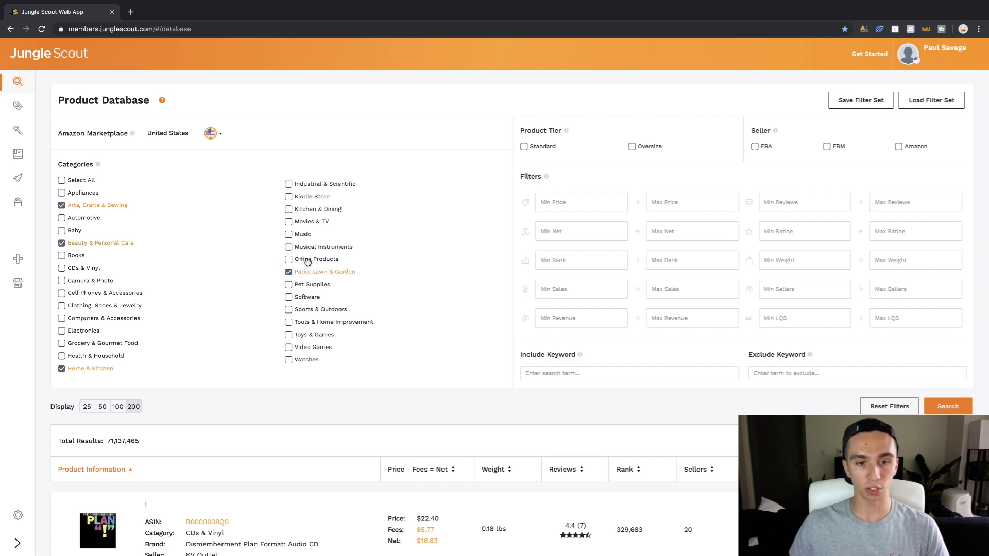
click(288, 336)
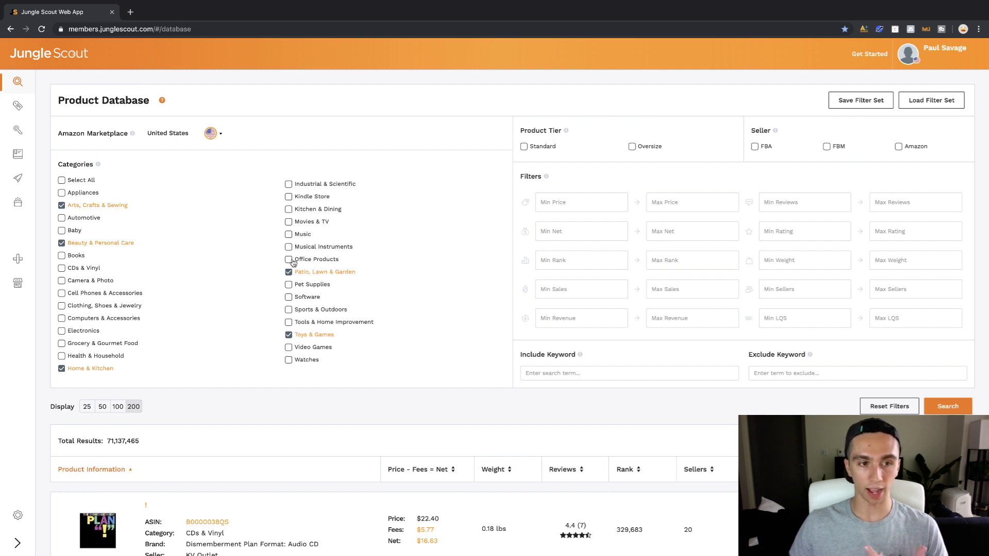
Set the price filter to a minimum of 12.99 and a maximum of 49.99
click(582, 195)
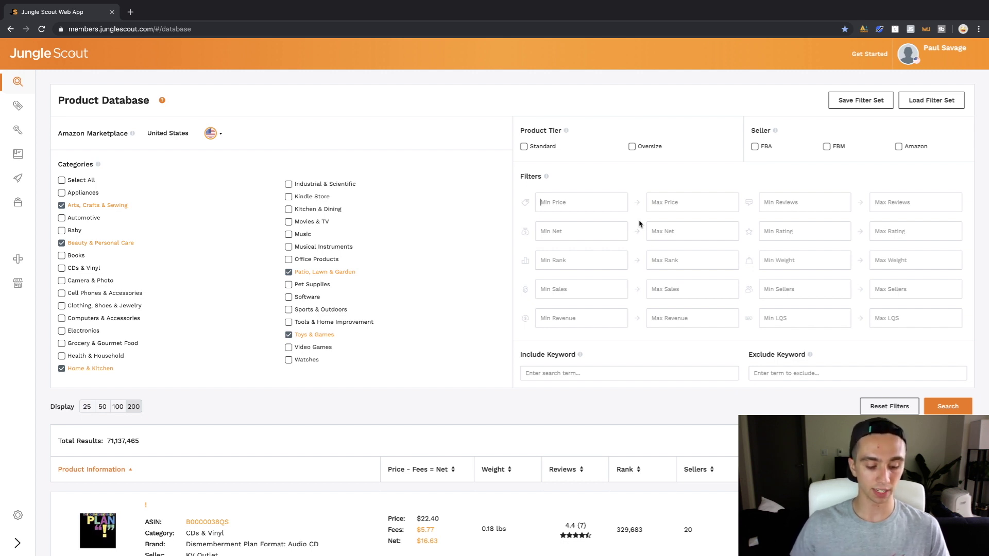
text(12.)
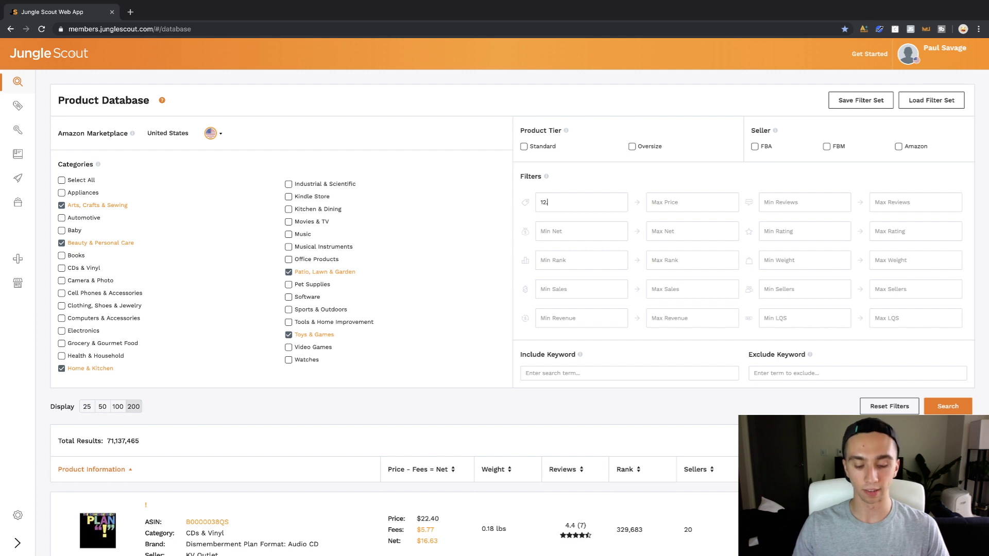
text(99)
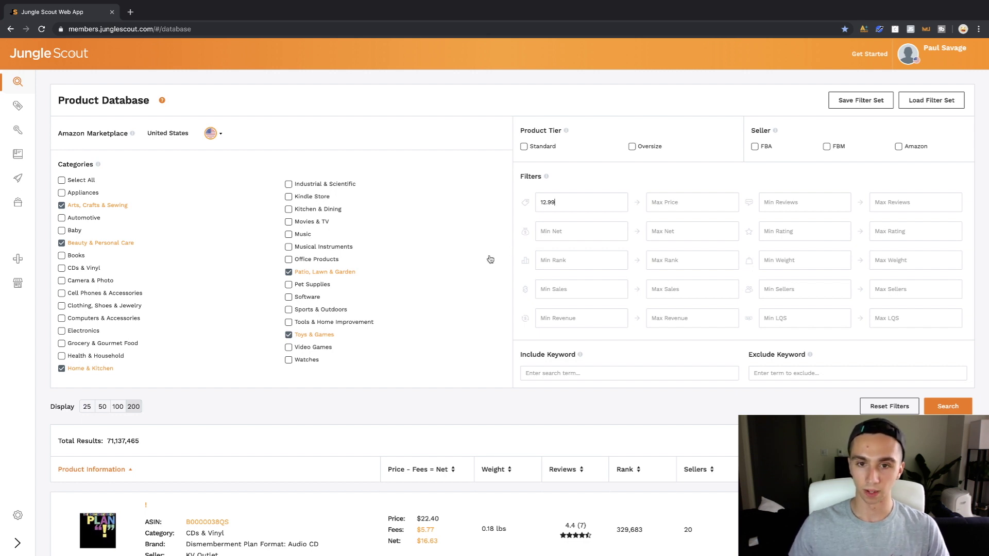
click(690, 207)
text(49.99)
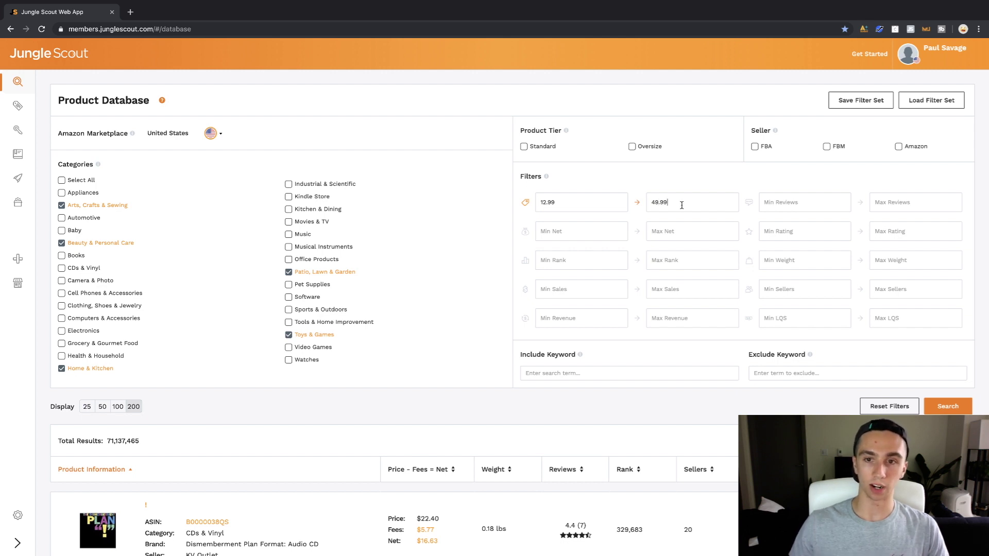
Set minimum sales to 250 and maximum reviews to 350, and run the product database search
click(587, 291)
text(250)
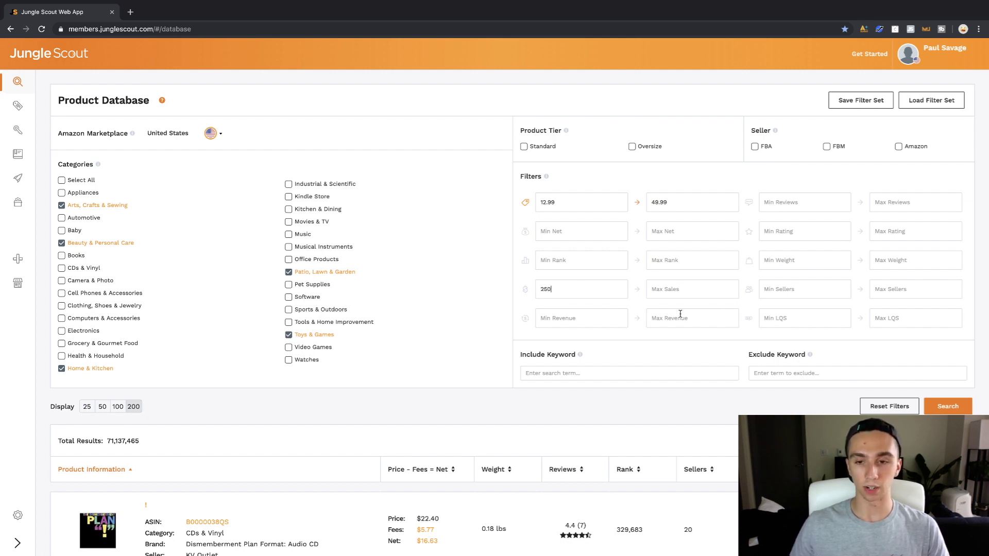
click(902, 208)
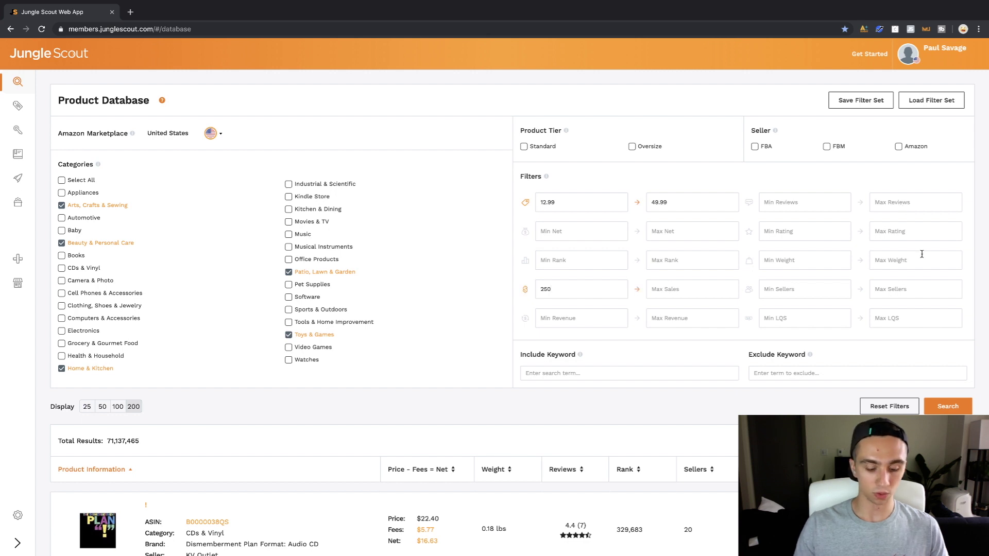
text(3)
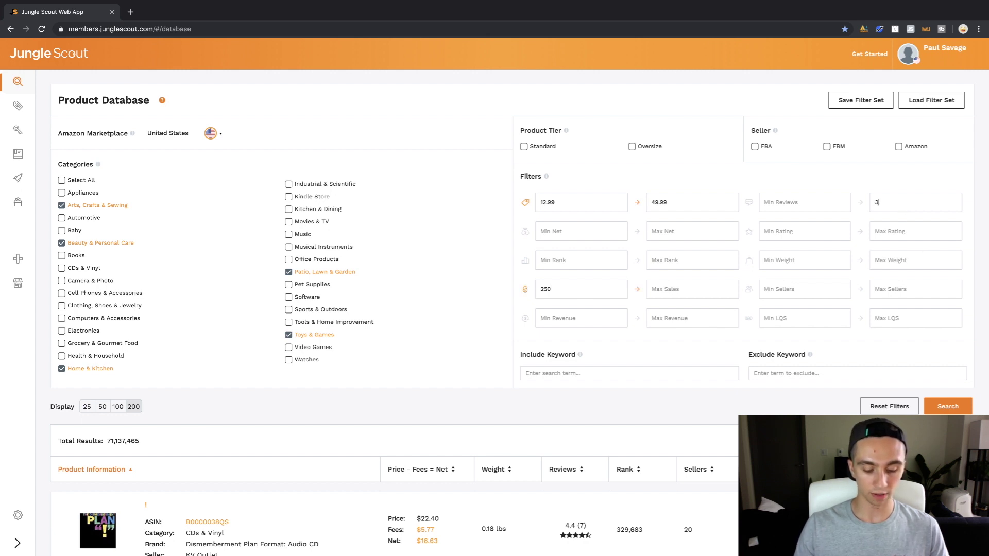
text(50)
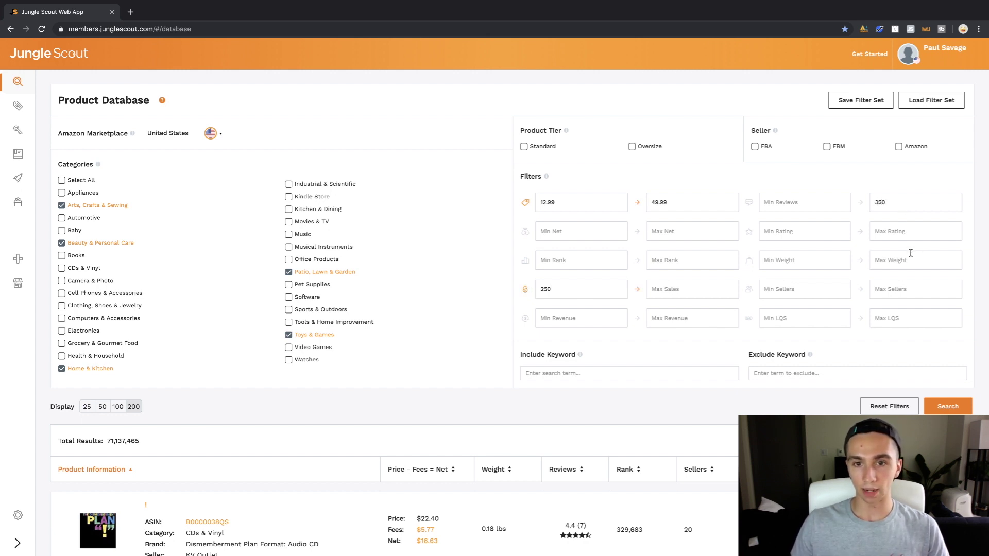
click(947, 406)
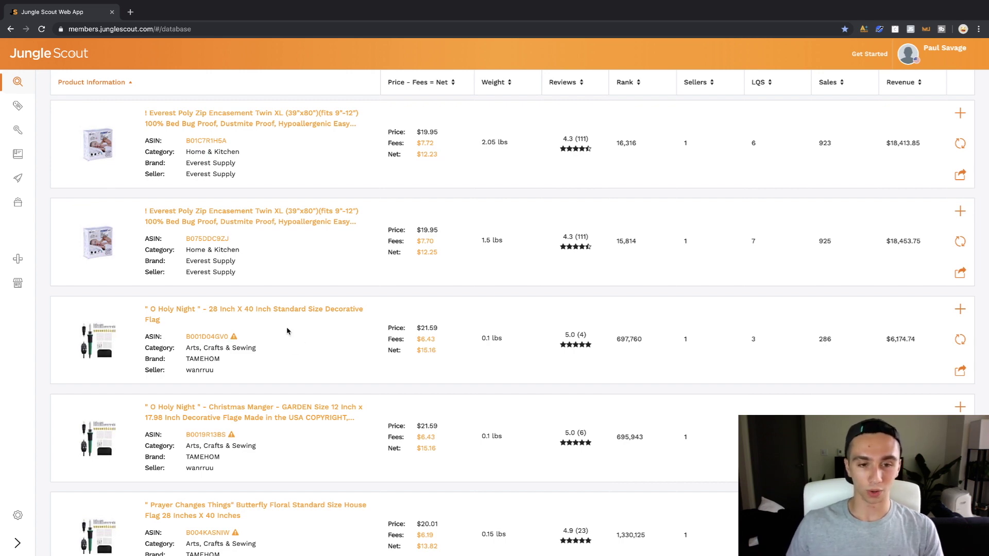
Look through the filtered products for a promising idea, comparing price, reviews, rank, sales and revenue
scroll(335, 319, down, 1)
scroll(377, 337, down, 6)
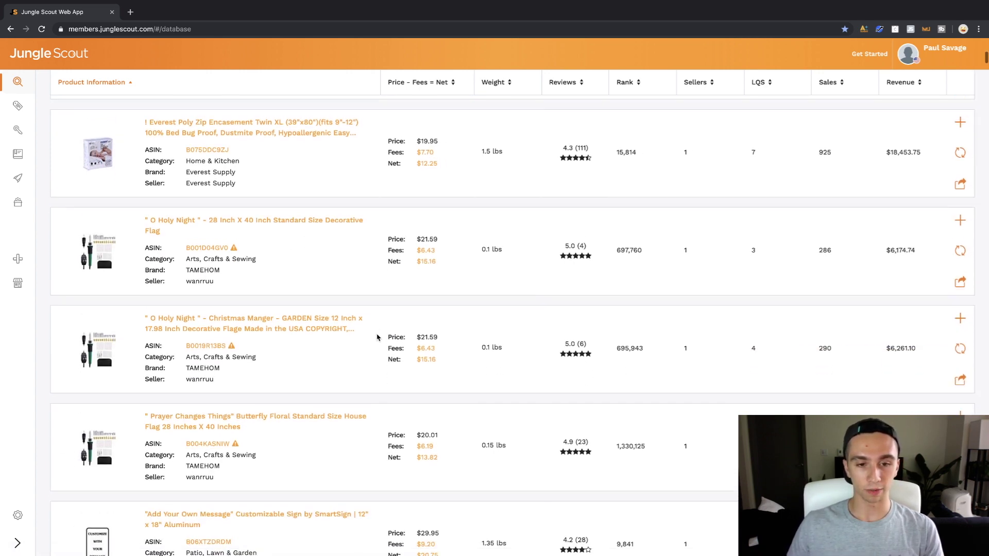
scroll(377, 337, down, 3)
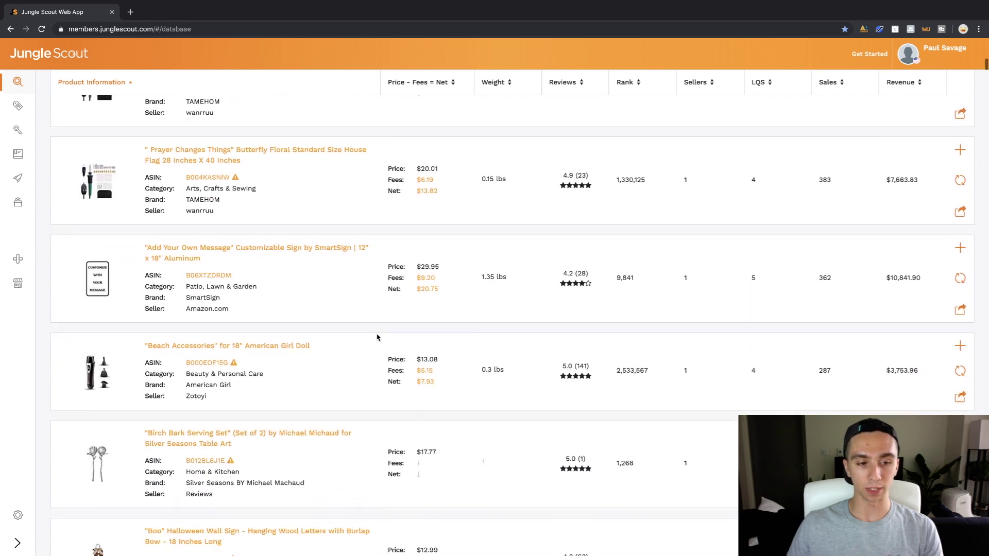
scroll(377, 337, down, 5)
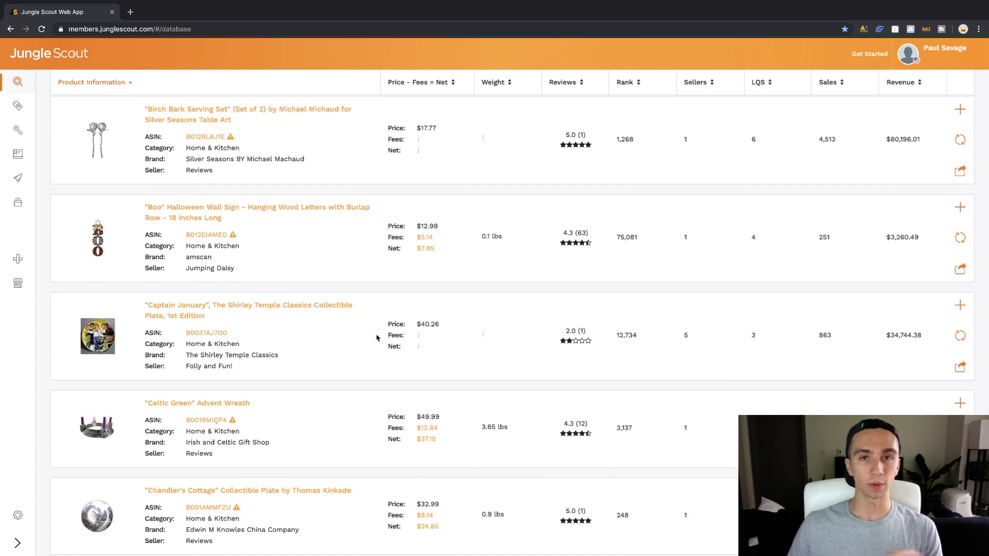
scroll(376, 341, down, 1)
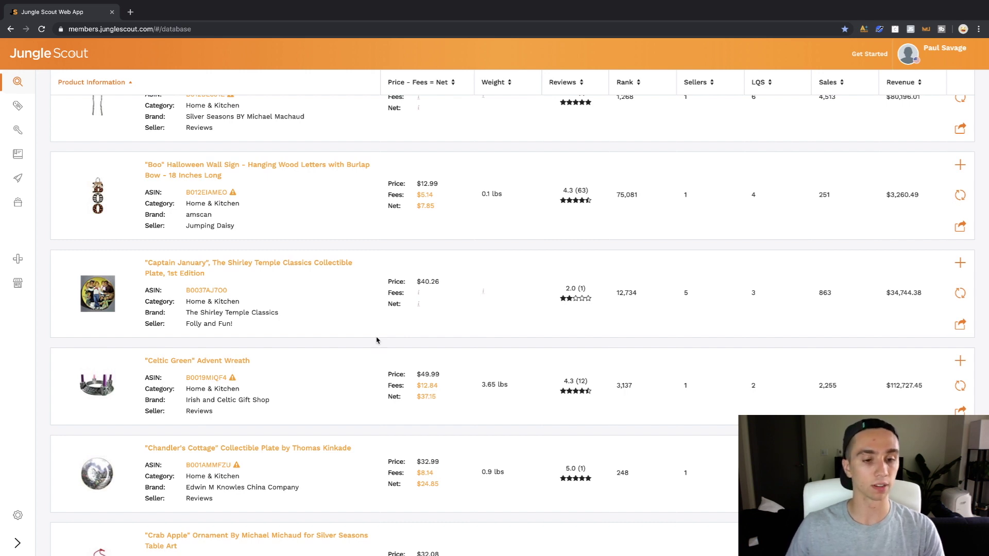
scroll(376, 341, down, 10)
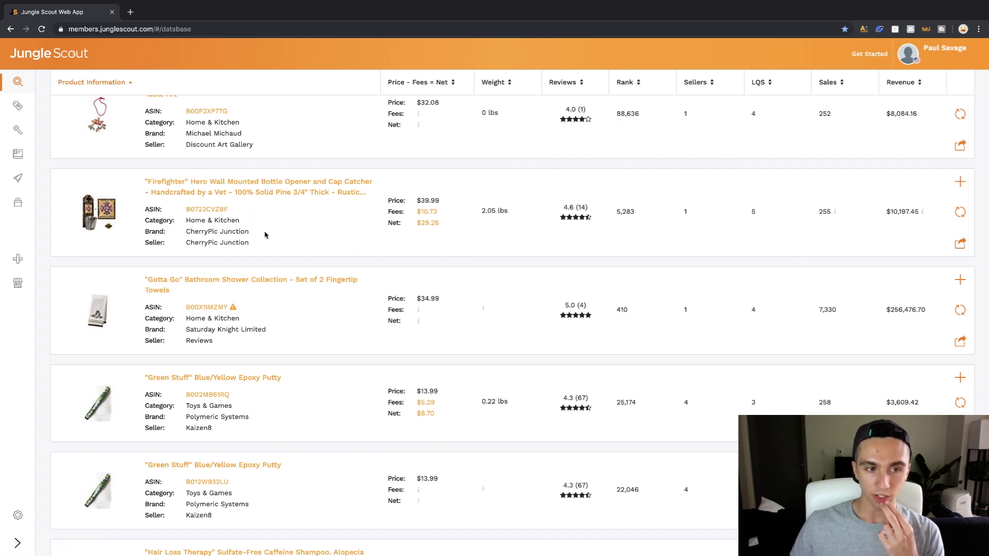
scroll(358, 250, down, 10)
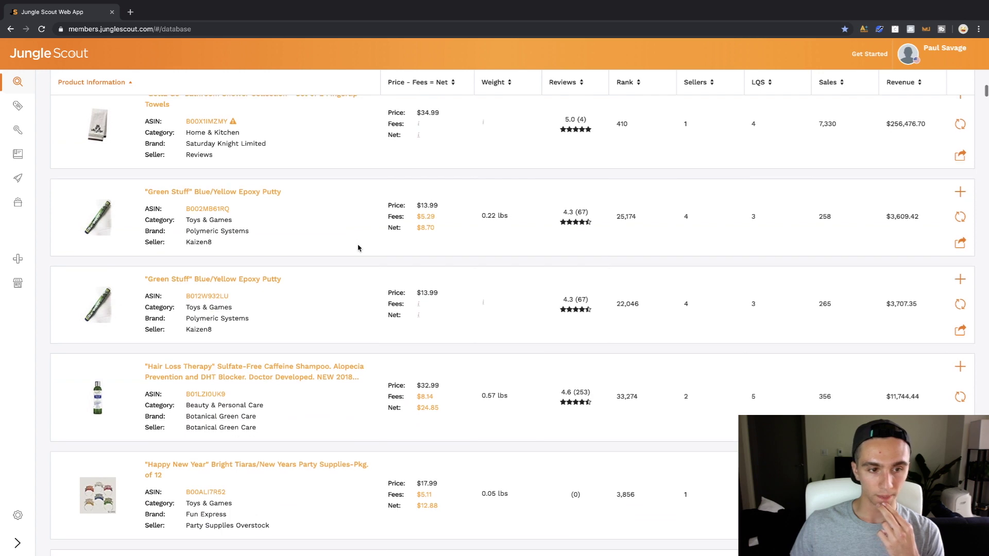
scroll(358, 248, down, 2)
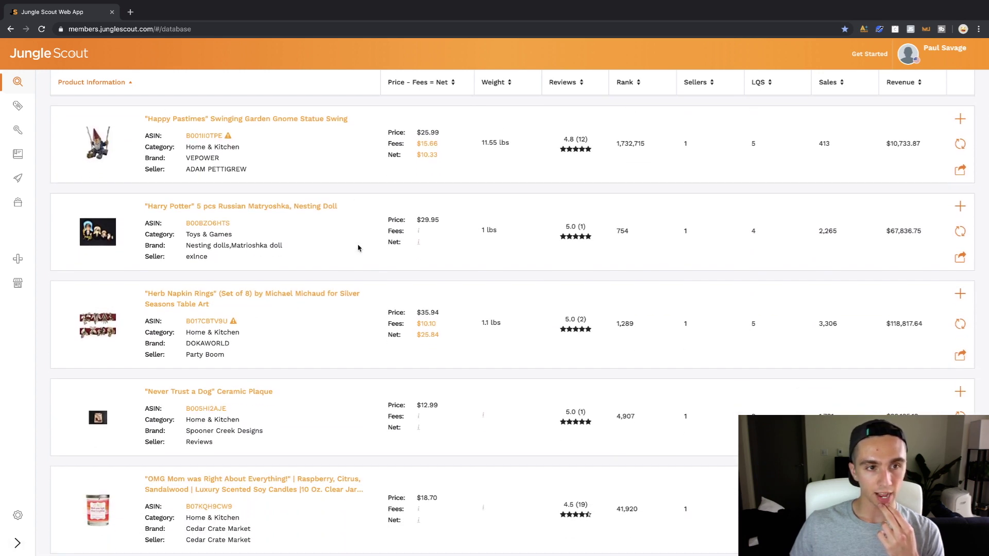
scroll(358, 248, down, 4)
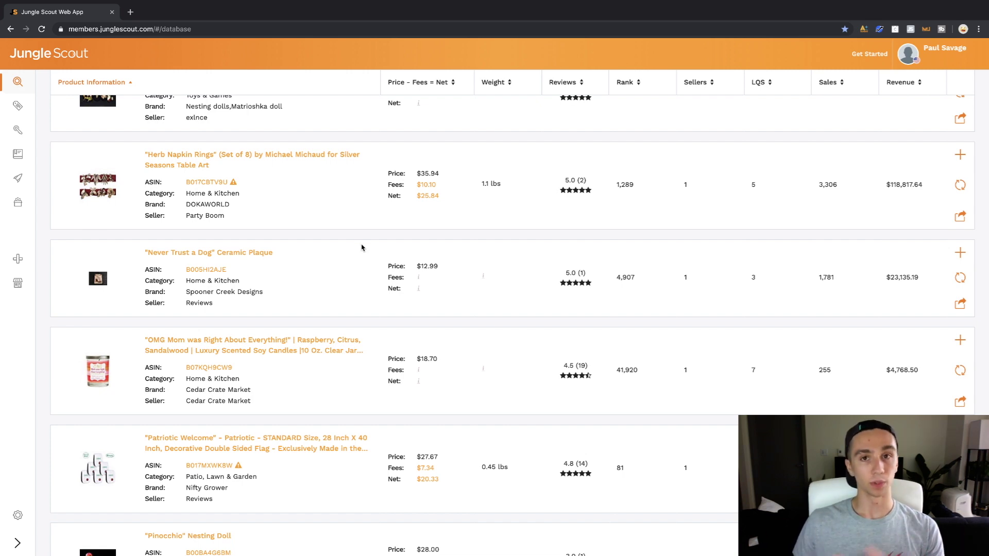
scroll(352, 258, down, 2)
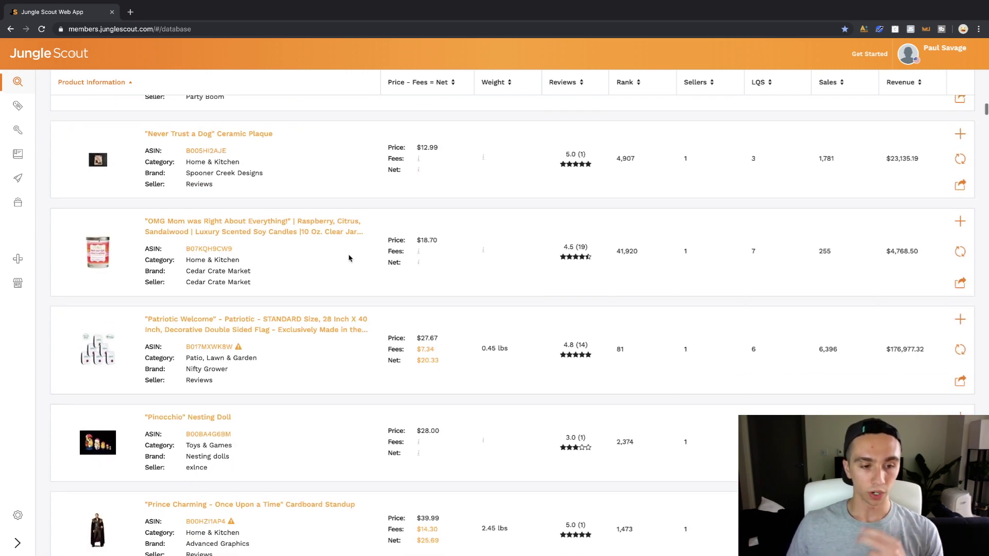
scroll(349, 258, down, 2)
scroll(348, 259, down, 5)
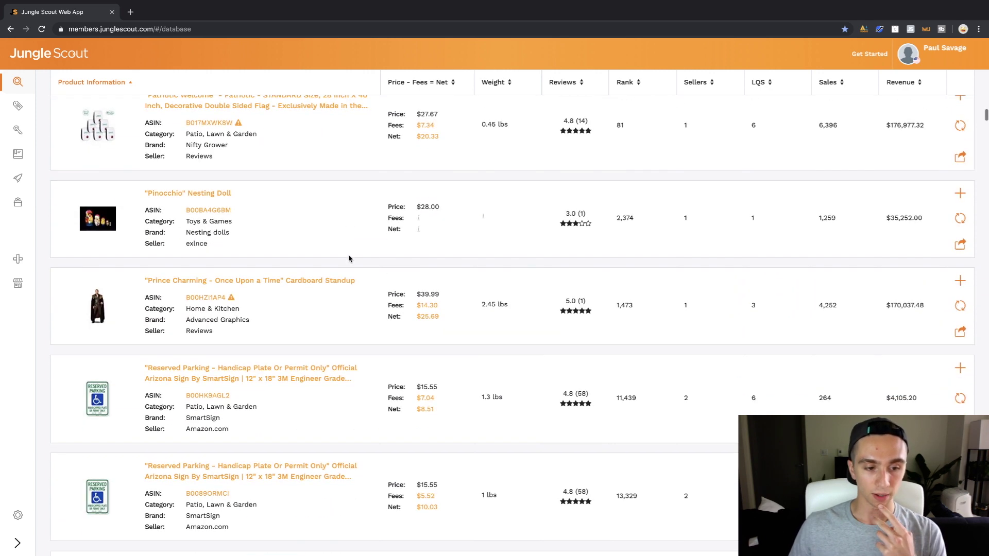
scroll(348, 260, down, 3)
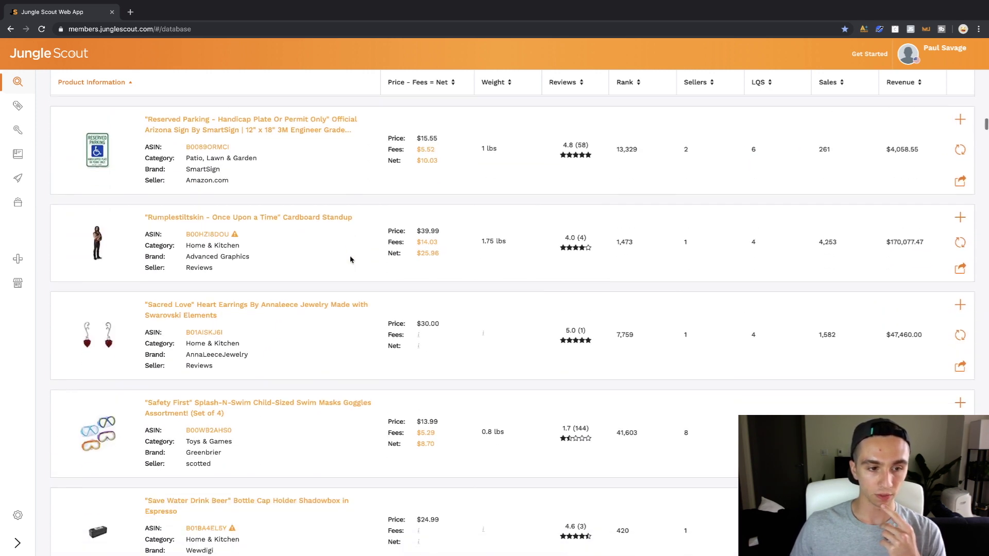
scroll(363, 260, down, 3)
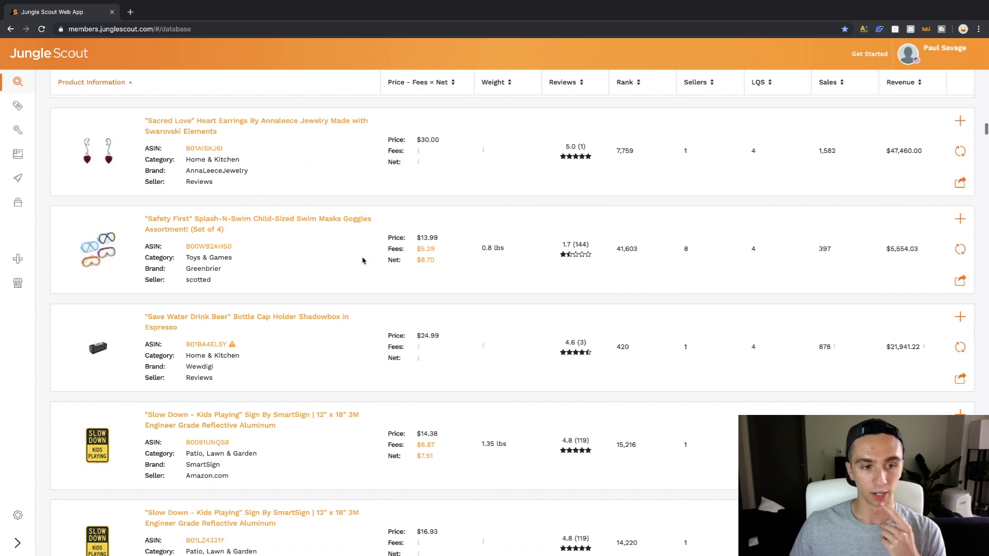
scroll(363, 261, down, 3)
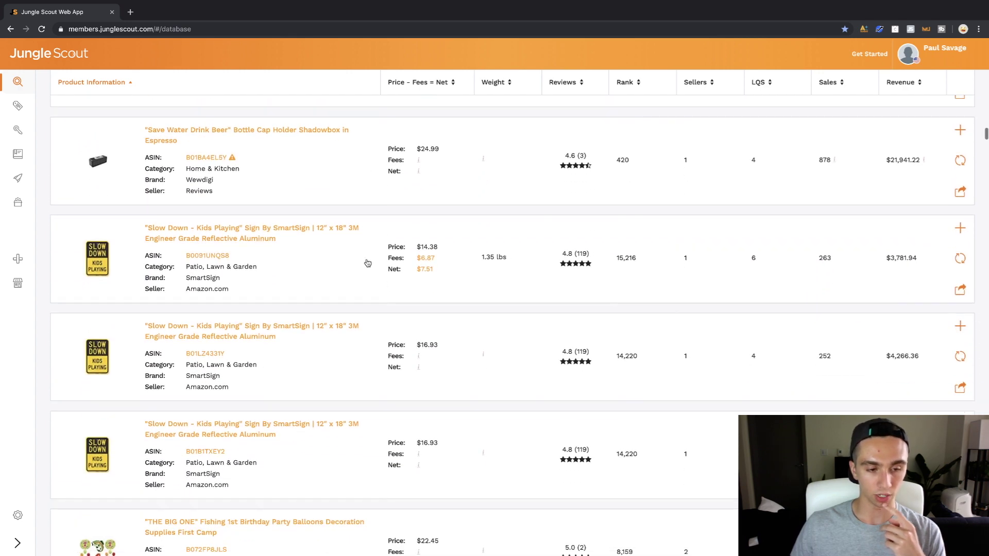
scroll(367, 264, down, 6)
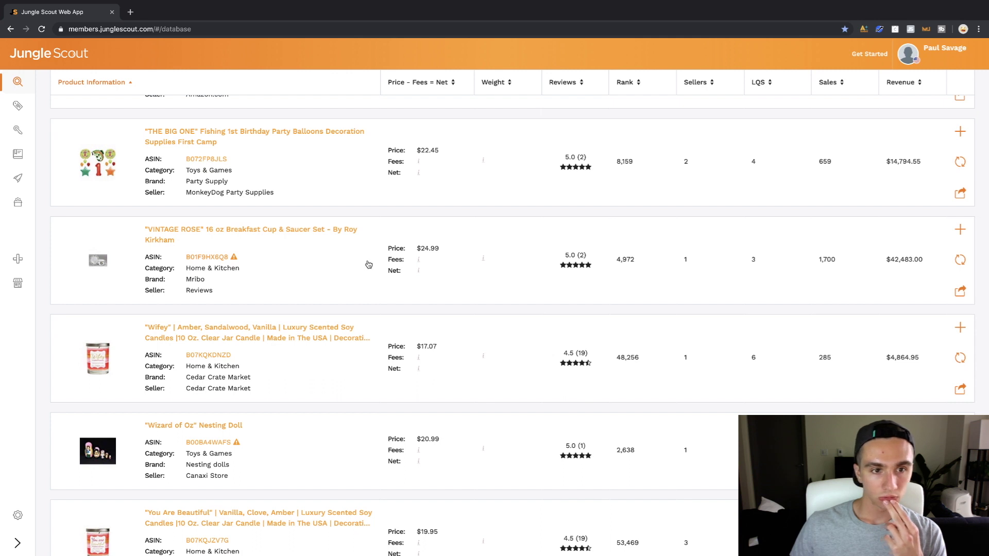
Open the Amazon listing of "THE BIG ONE" Fishing 1st Birthday Party Balloons and examine its history chart and related products
click(262, 135)
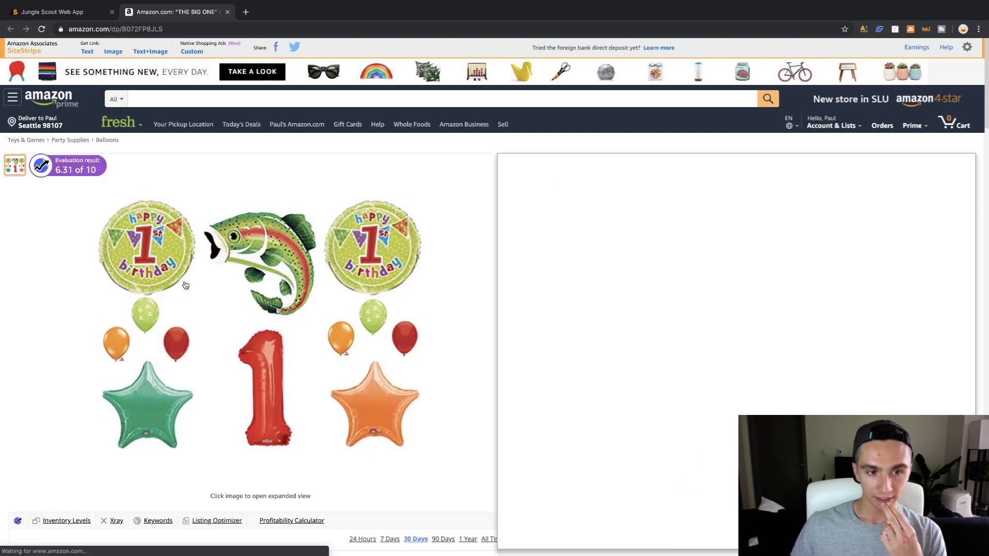
scroll(443, 198, down, 6)
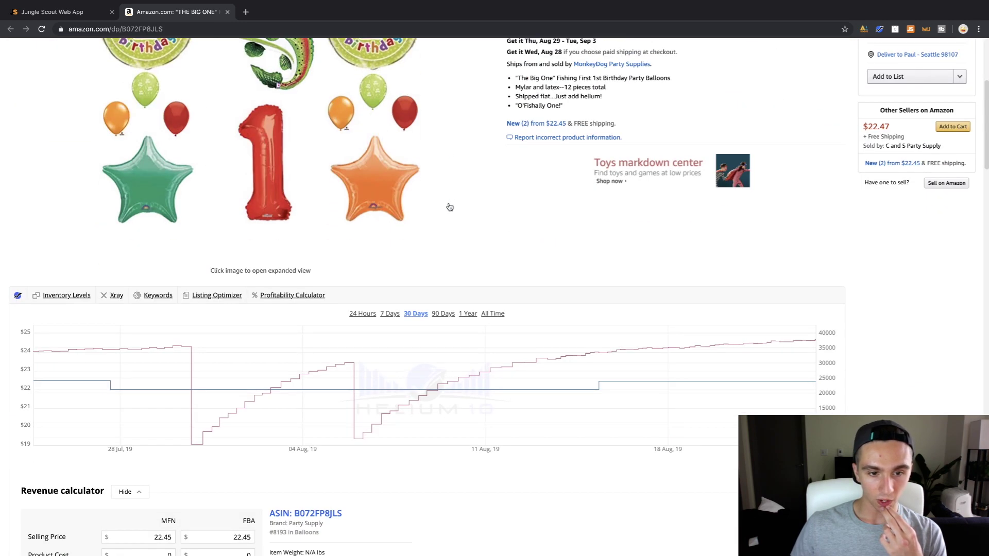
click(495, 234)
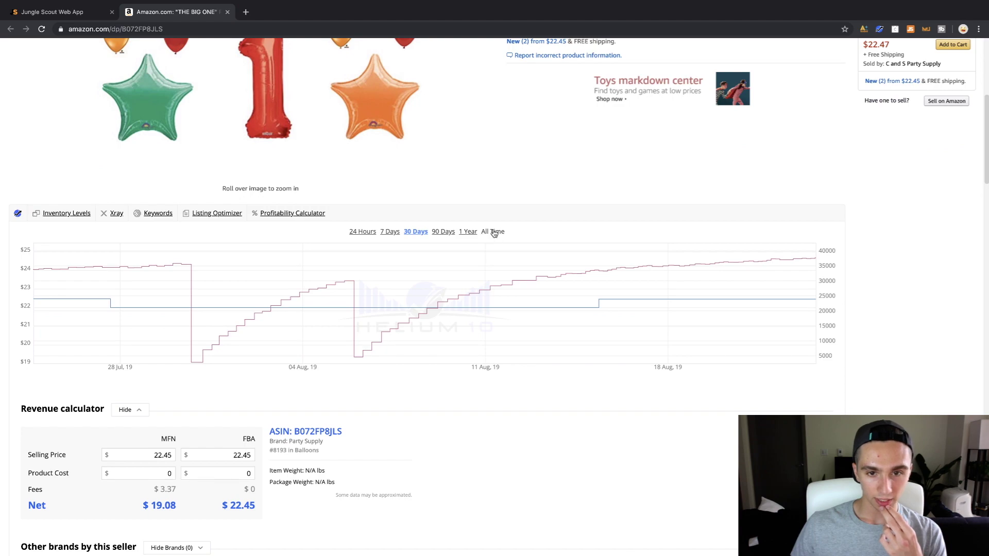
scroll(493, 235, down, 9)
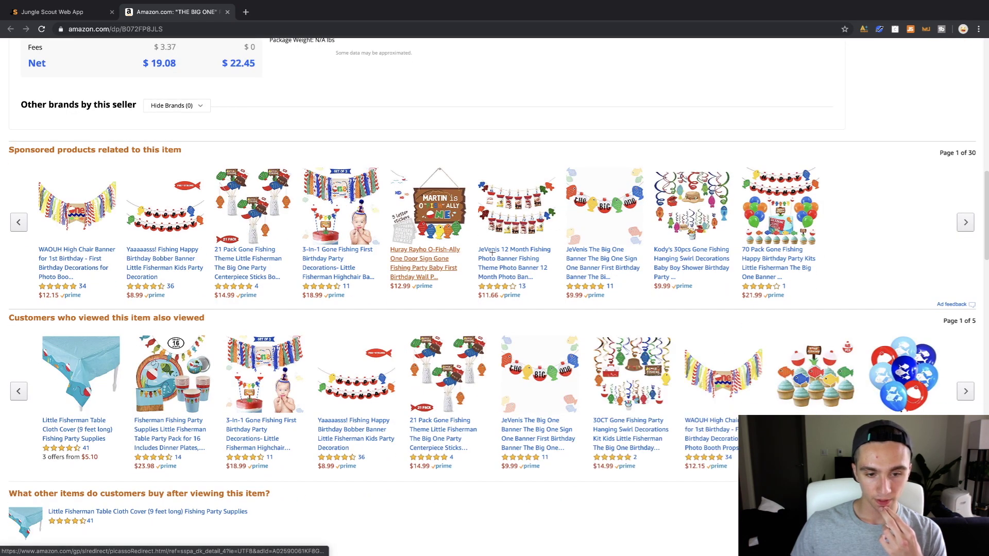
scroll(492, 252, down, 8)
scroll(492, 253, up, 20)
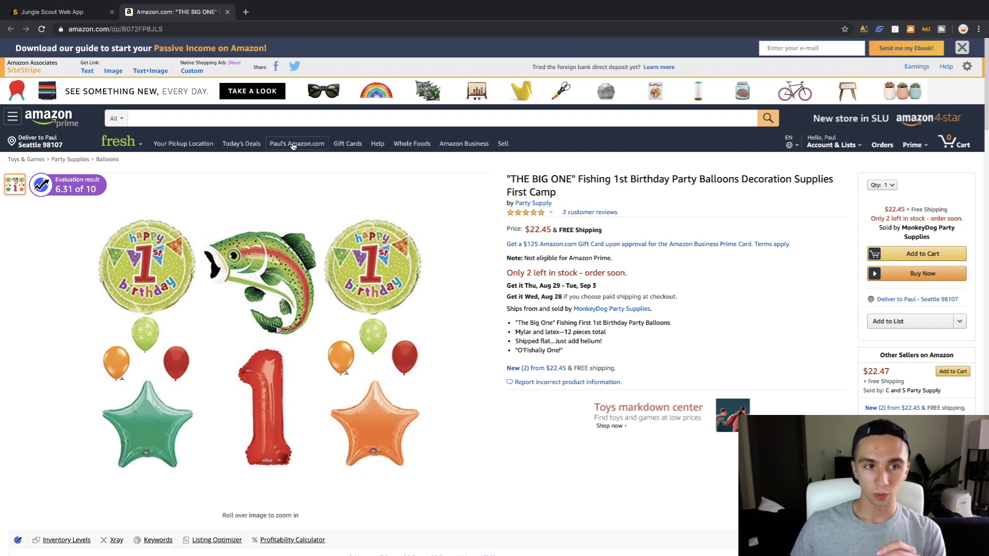
Search Amazon for "fishing party supplies"
click(418, 119)
text(fi)
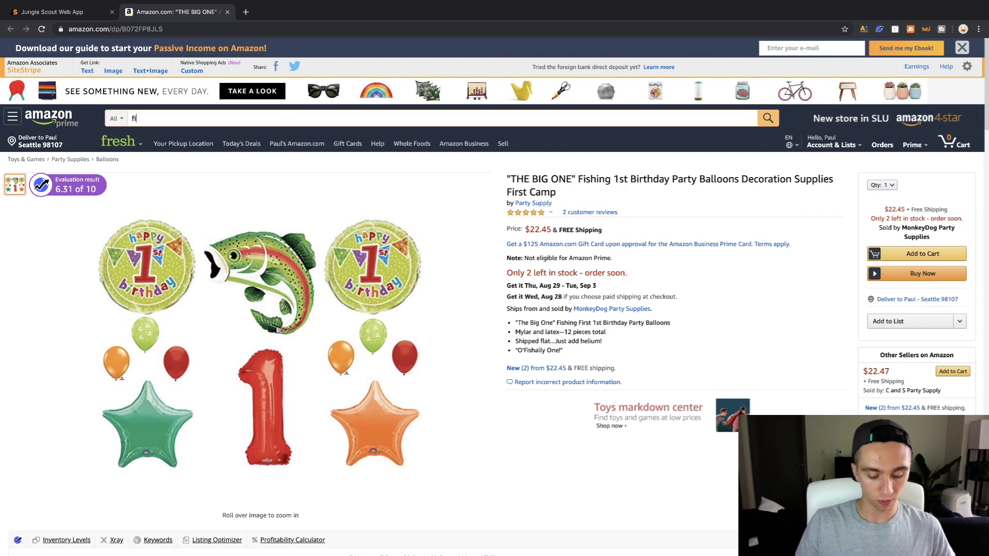
text(shing party supplies)
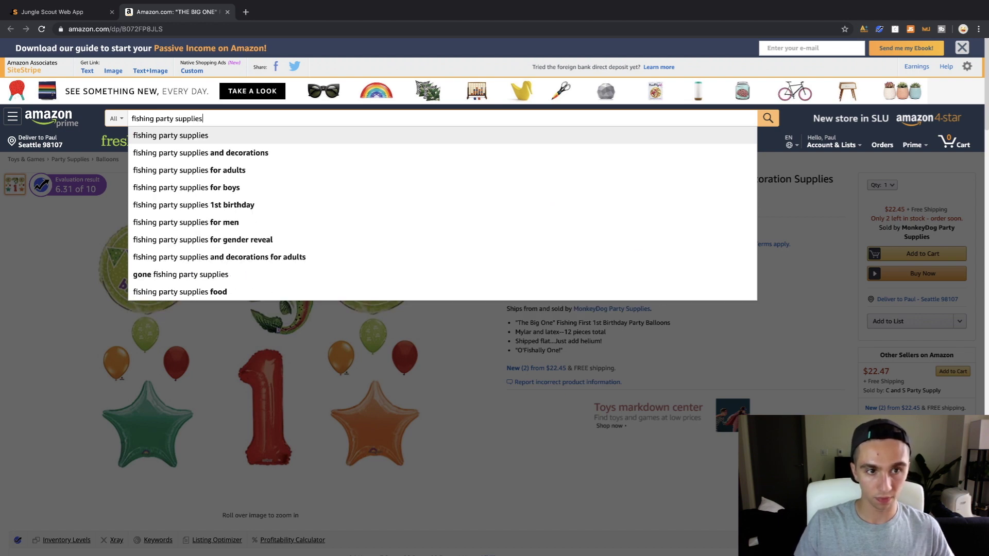
key(Return)
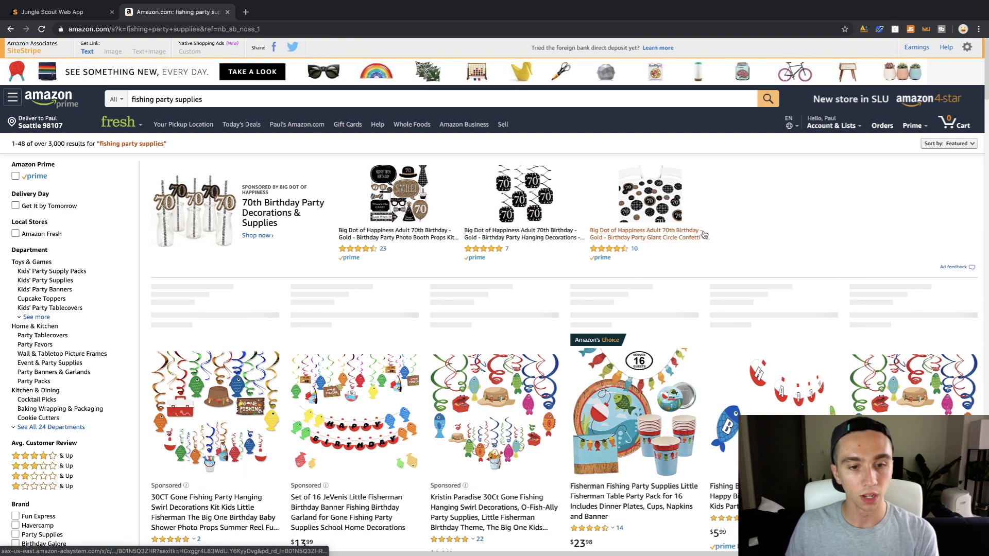
Look through the fishing party supplies results, comparing ranks, prices, reviews and seller counts
scroll(728, 262, down, 2)
scroll(728, 262, down, 2)
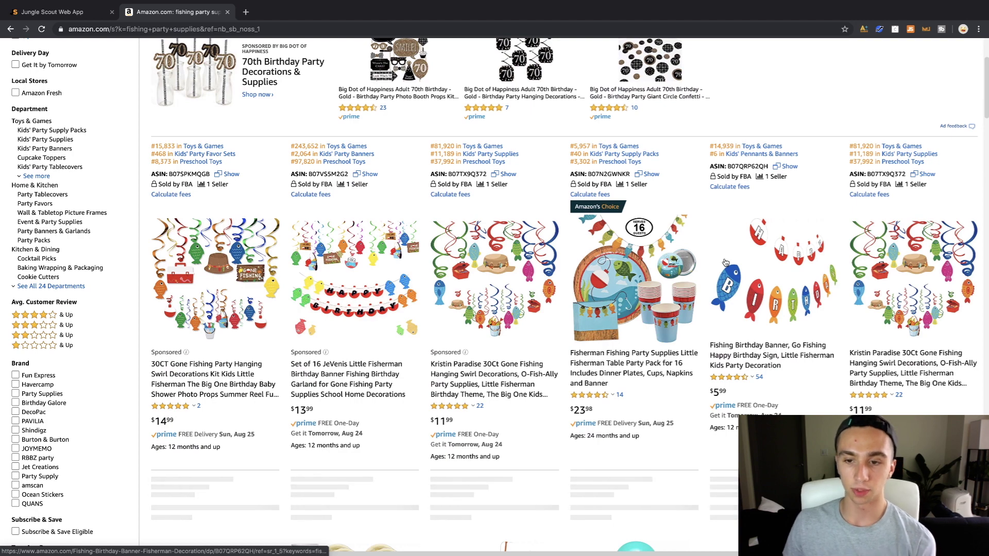
scroll(725, 263, up, 2)
scroll(570, 188, down, 1)
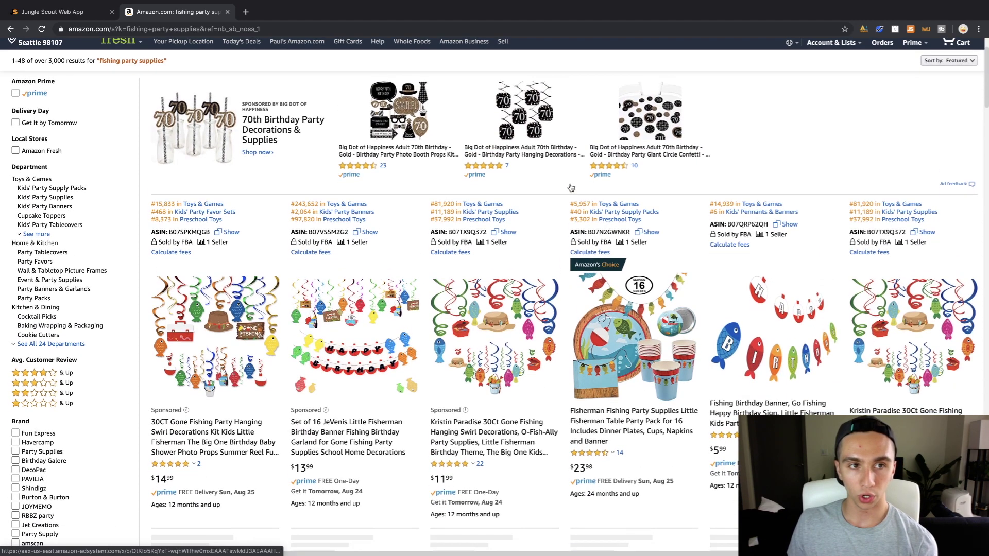
scroll(571, 188, up, 1)
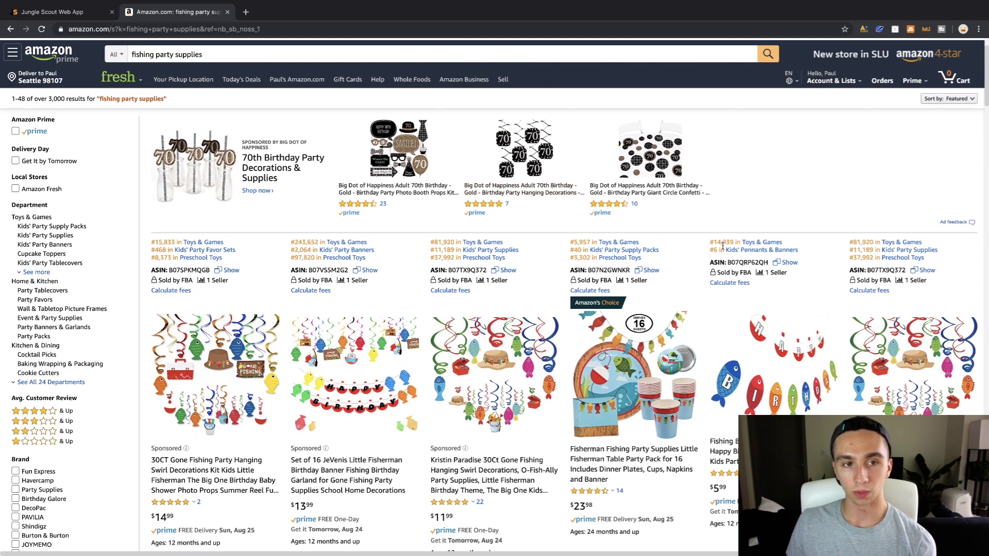
drag(222, 54, 99, 52)
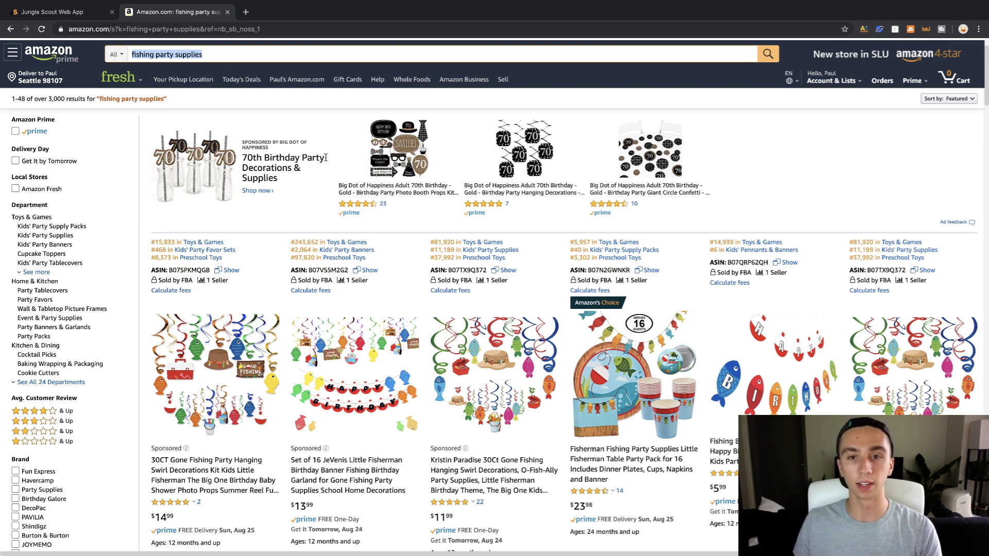
scroll(564, 259, down, 5)
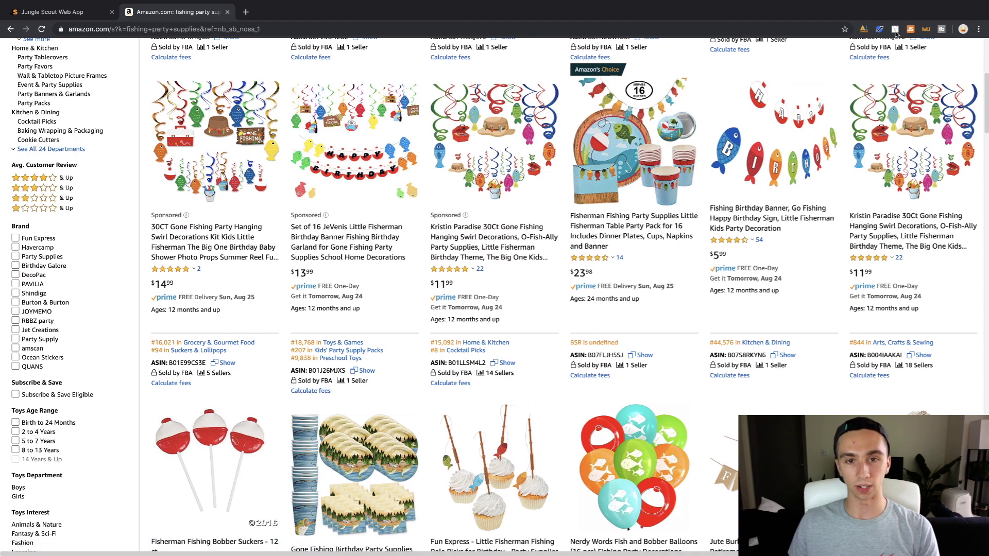
scroll(603, 273, up, 2)
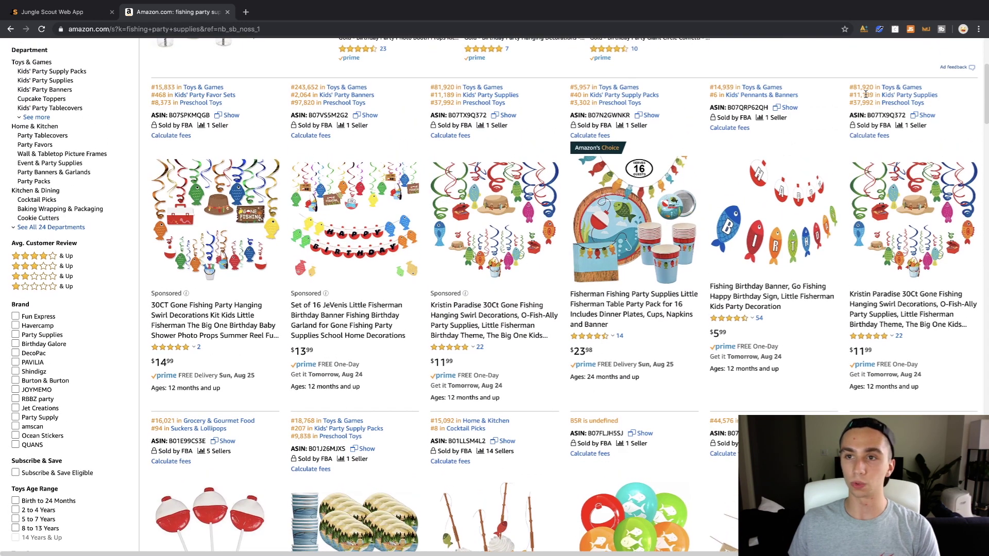
Analyze the search results with the Jungle Scout extension and open the Fisherman Fishing Party Supplies table pack for 16 listing
click(906, 32)
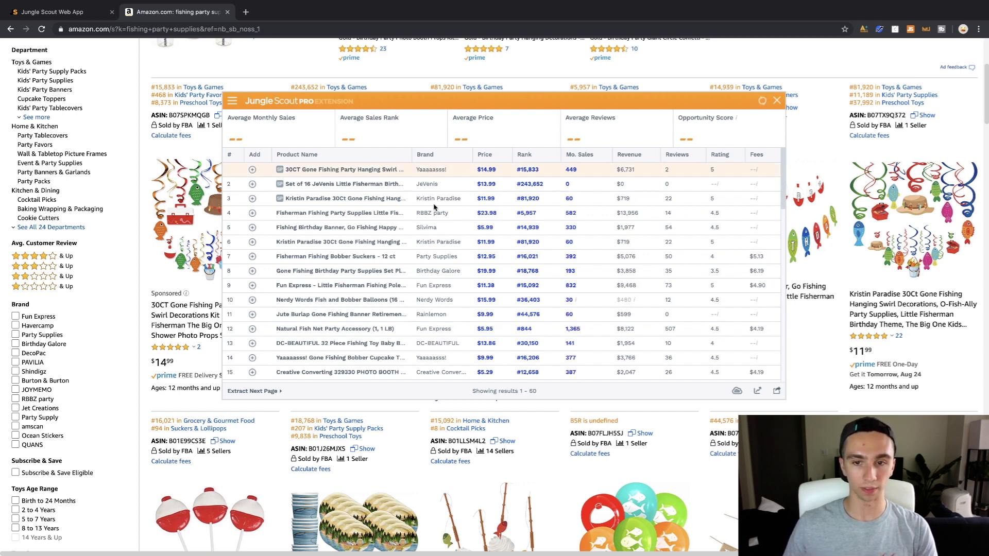
mouse_move(330, 216)
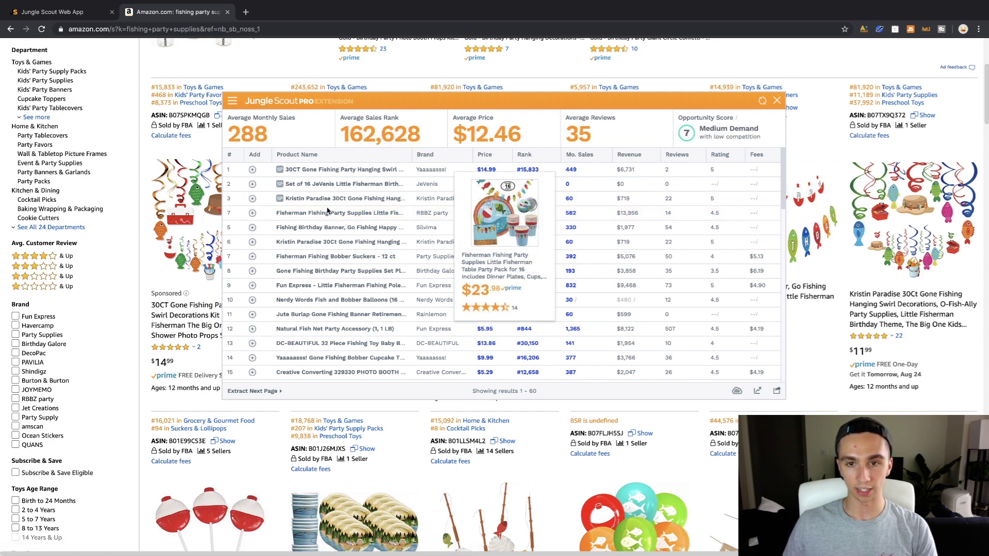
click(328, 212)
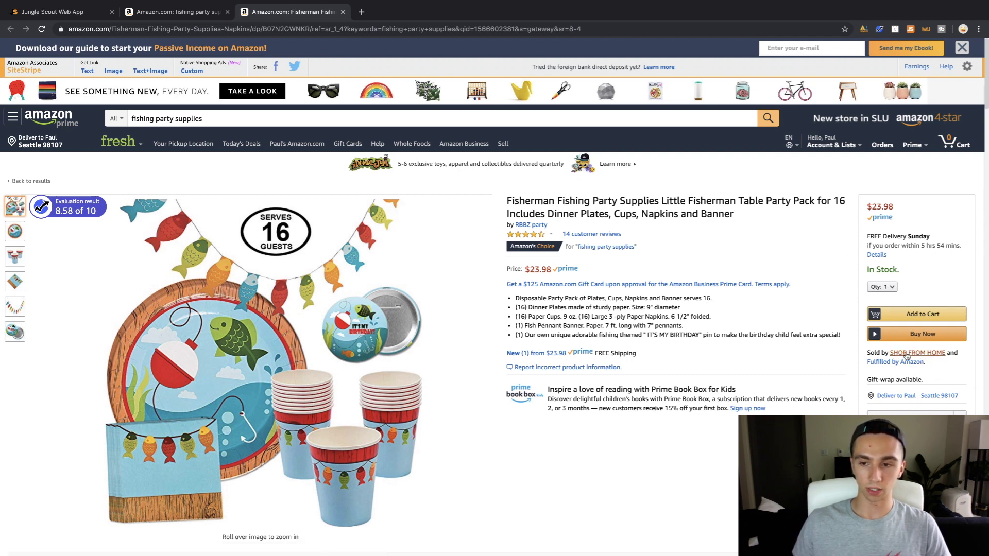
Open the seller profile of SHOP FROM HOME from the listing and go to its storefront
mouse_move(898, 355)
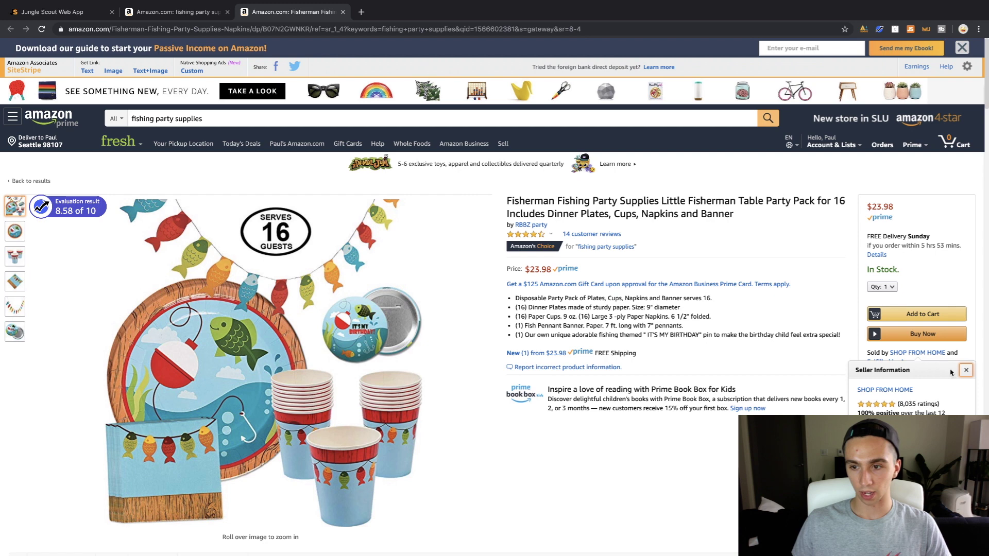
click(883, 390)
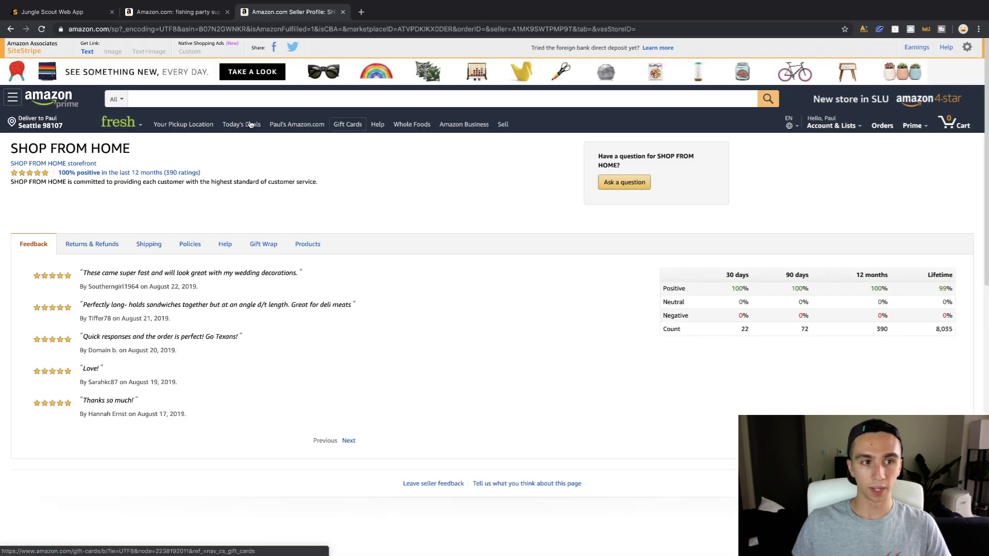
click(56, 168)
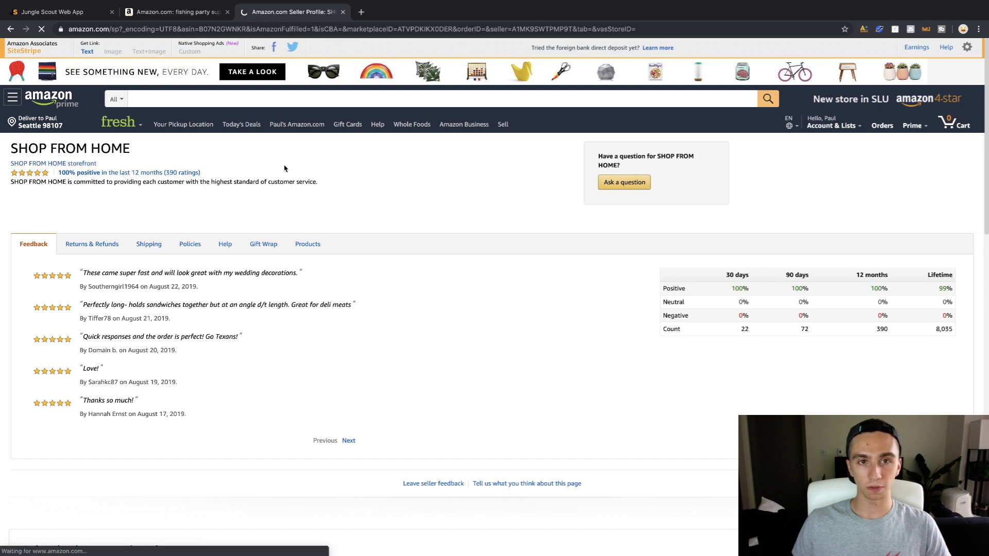
scroll(688, 260, down, 1)
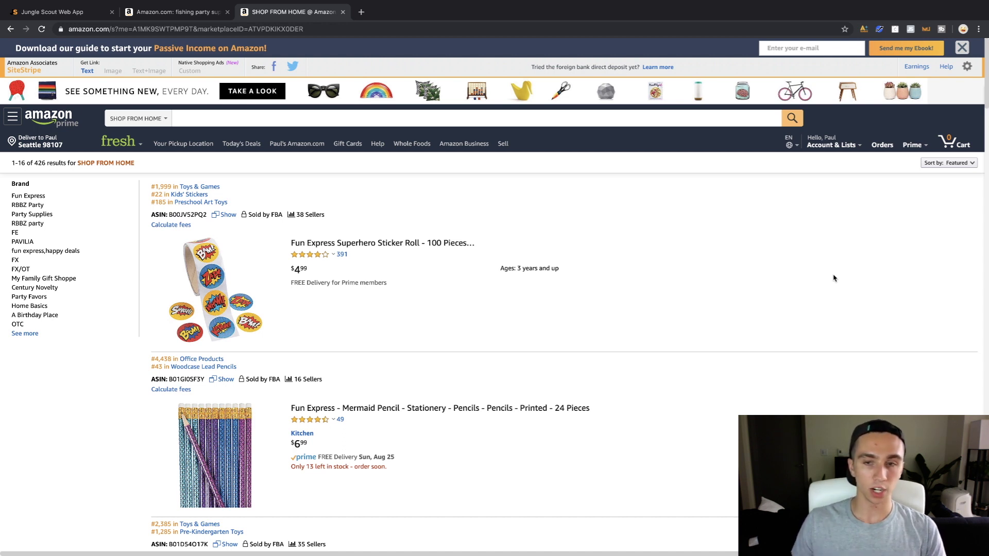
Analyze the storefront's products with the Jungle Scout extension and sort them by highest revenue
click(910, 29)
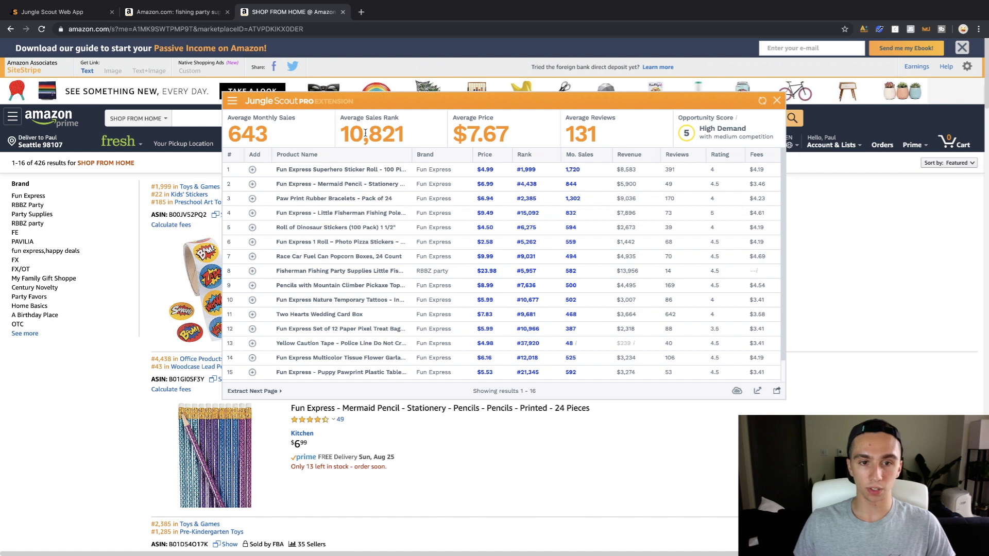
mouse_move(317, 171)
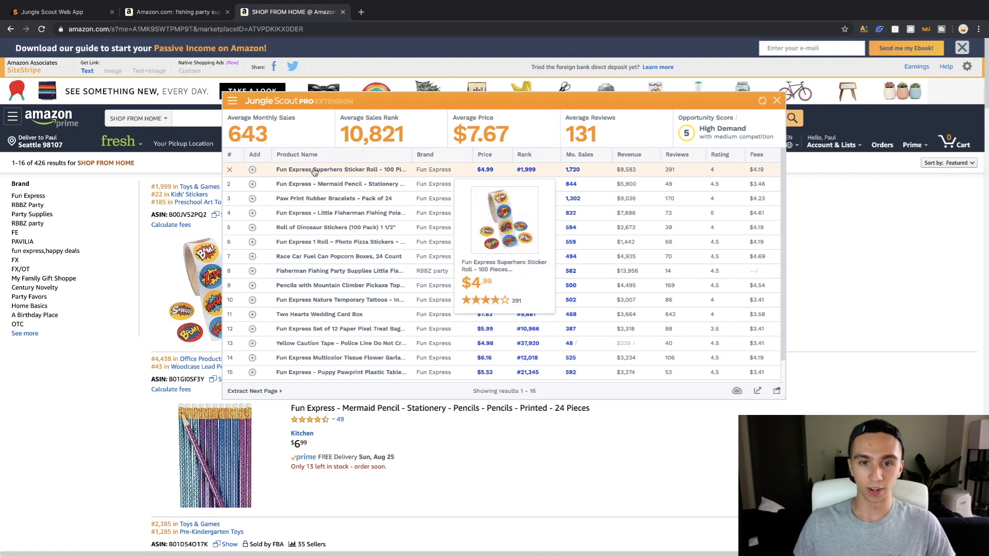
click(644, 156)
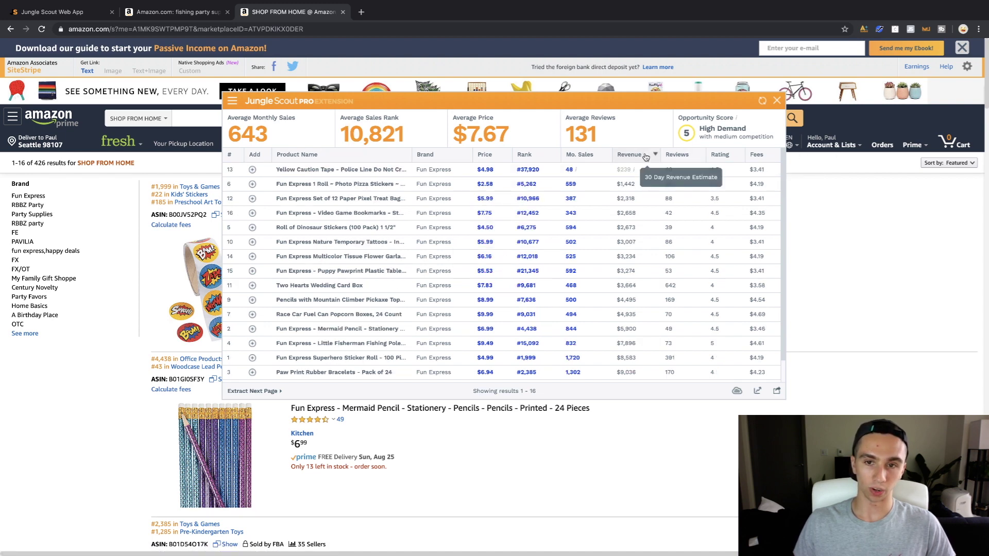
click(645, 156)
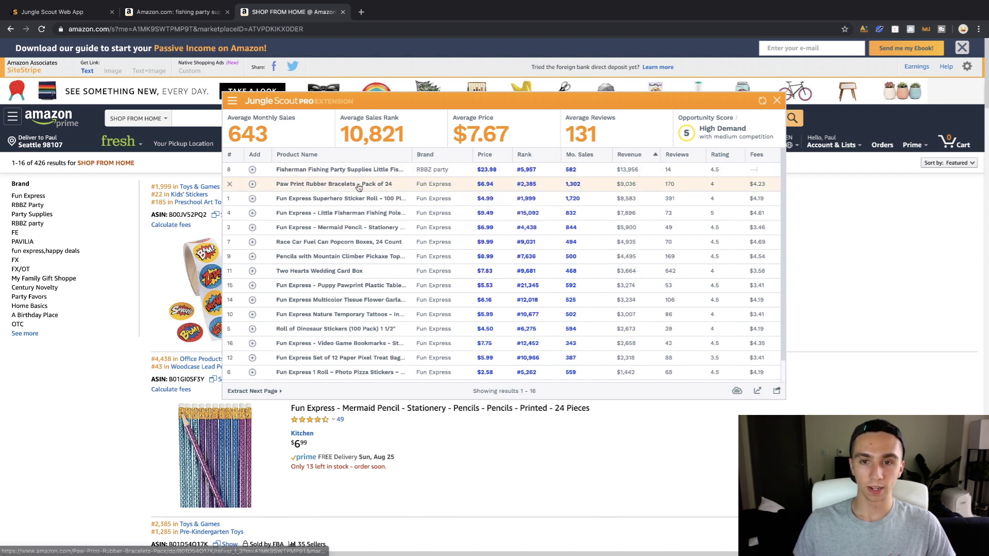
mouse_move(359, 187)
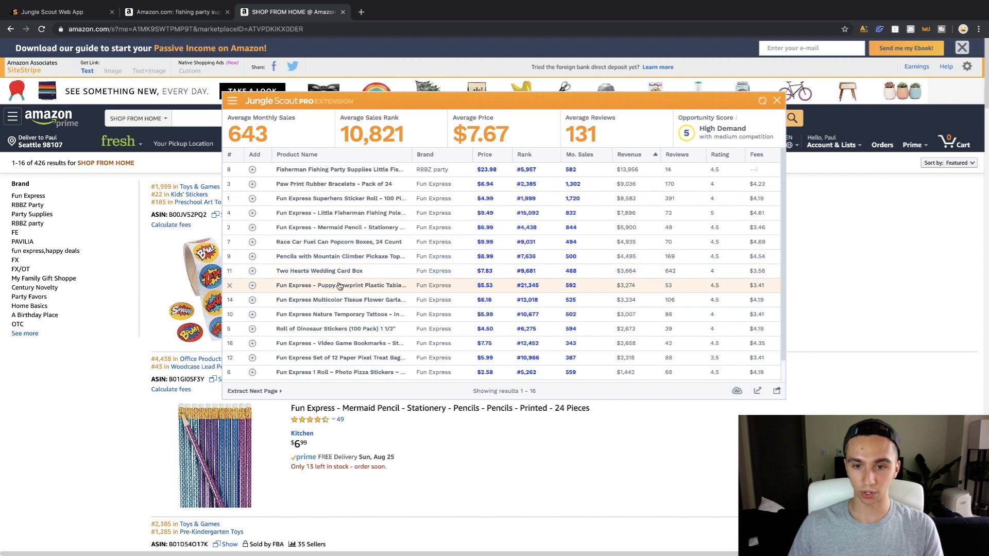
Analyze page 2 of the storefront with the Jungle Scout extension and extract further result pages into the list
click(776, 100)
scroll(382, 324, down, 20)
scroll(389, 323, down, 5)
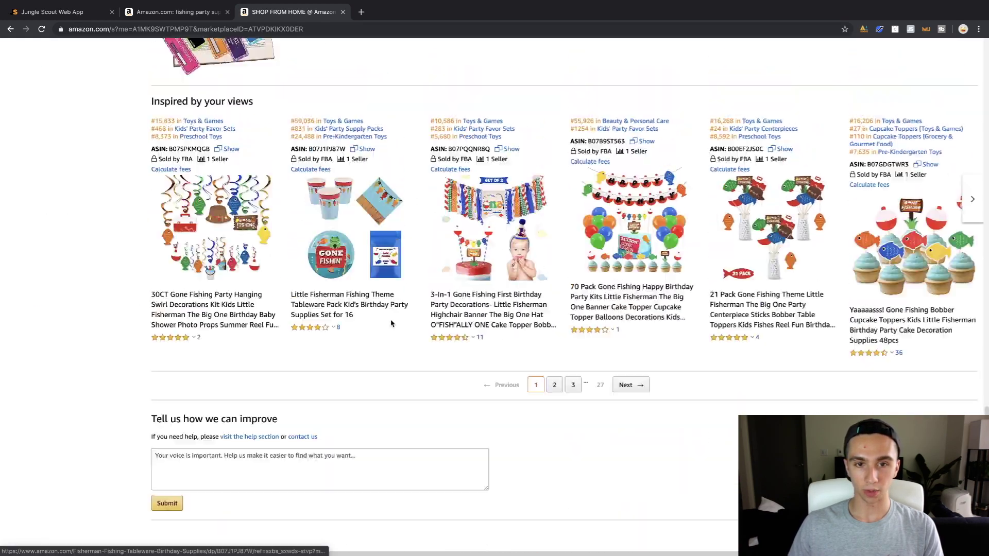
scroll(515, 438, up, 1)
click(553, 458)
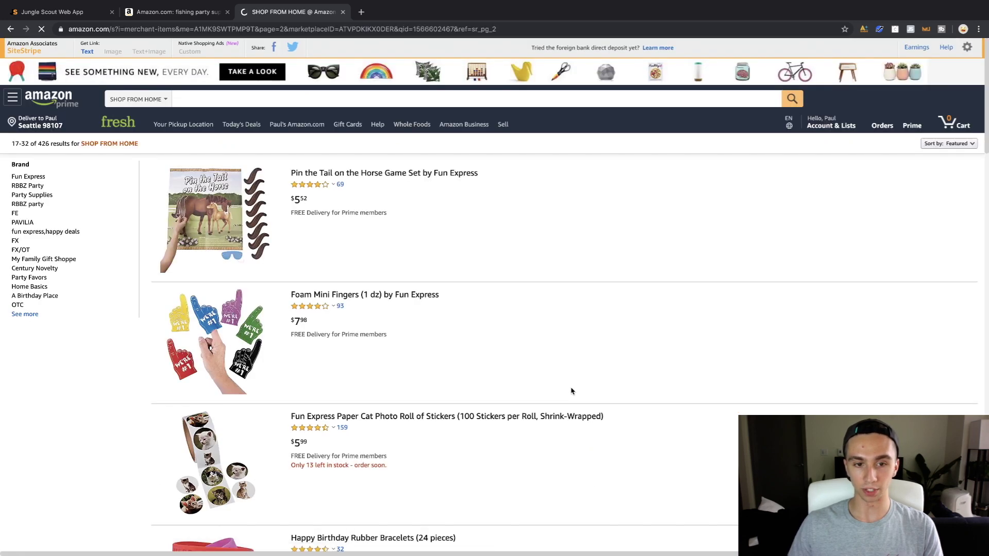
click(910, 30)
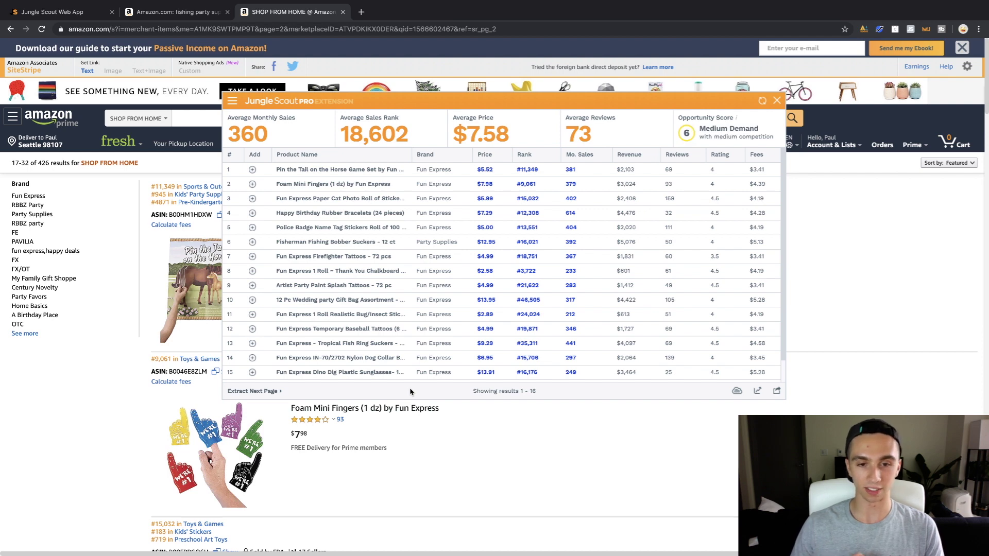
click(265, 393)
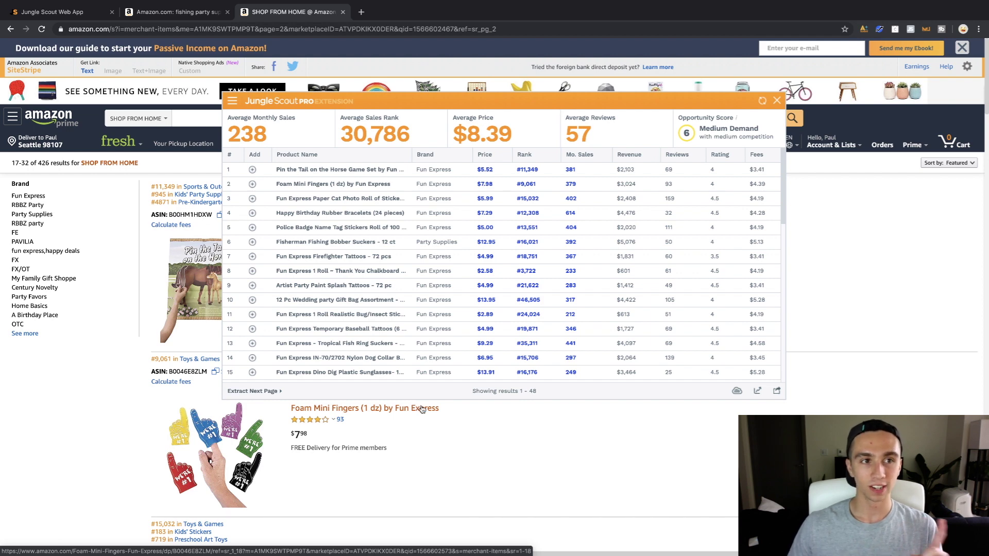
Switch to the Jungle Scout web app and look through more of the filtered product database results
click(99, 15)
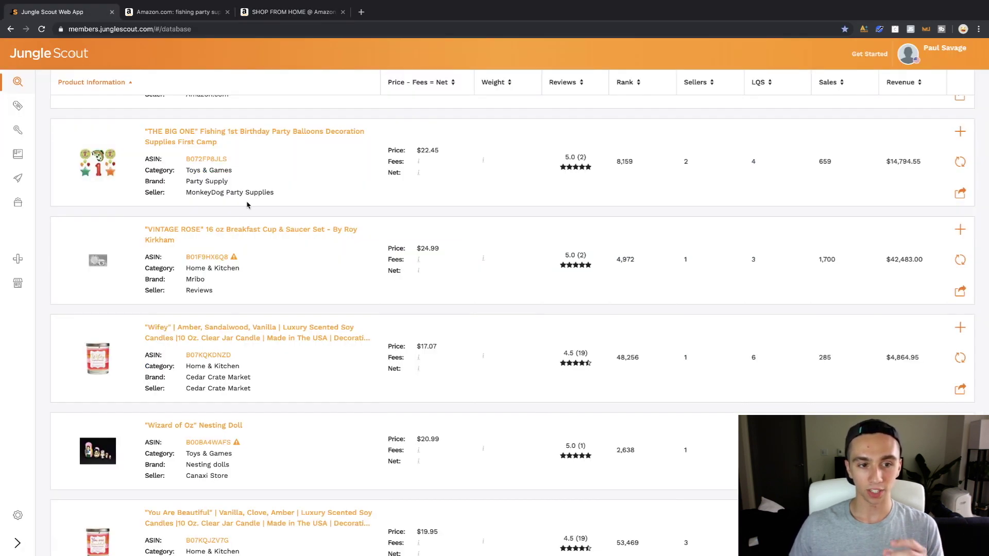
scroll(313, 315, down, 3)
scroll(310, 312, down, 10)
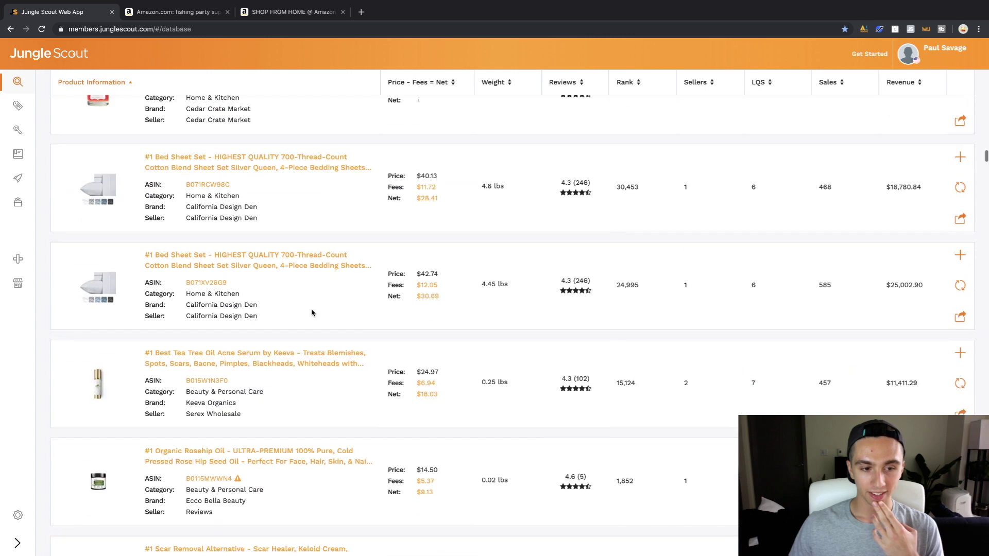
scroll(311, 312, down, 5)
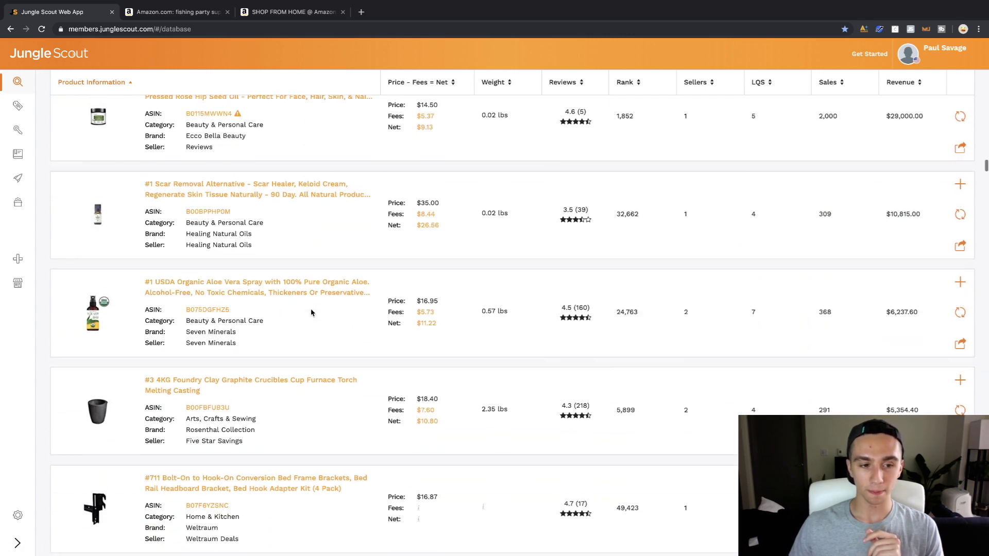
scroll(301, 307, down, 5)
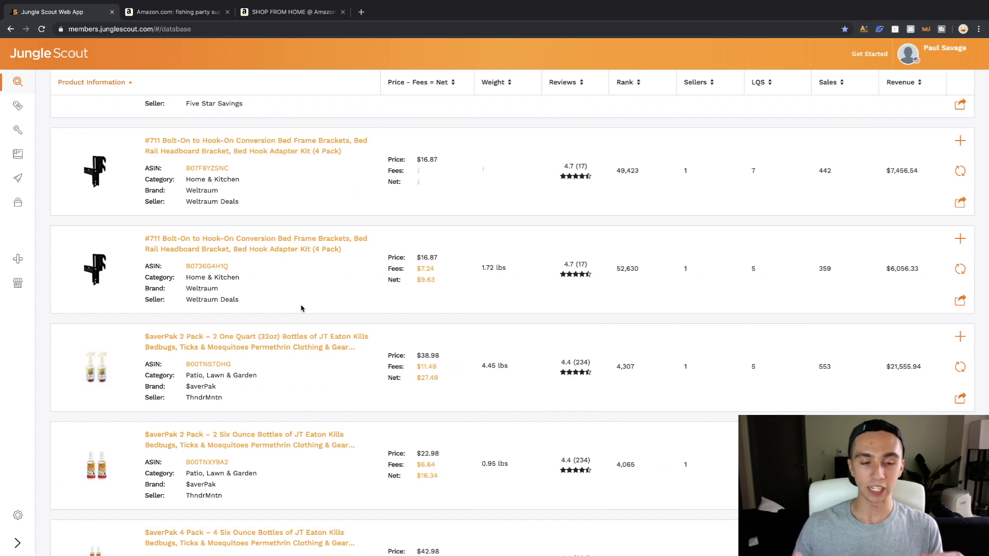
Return to the SHOP FROM HOME storefront analysis and look through the extracted products for promising ideas
click(258, 10)
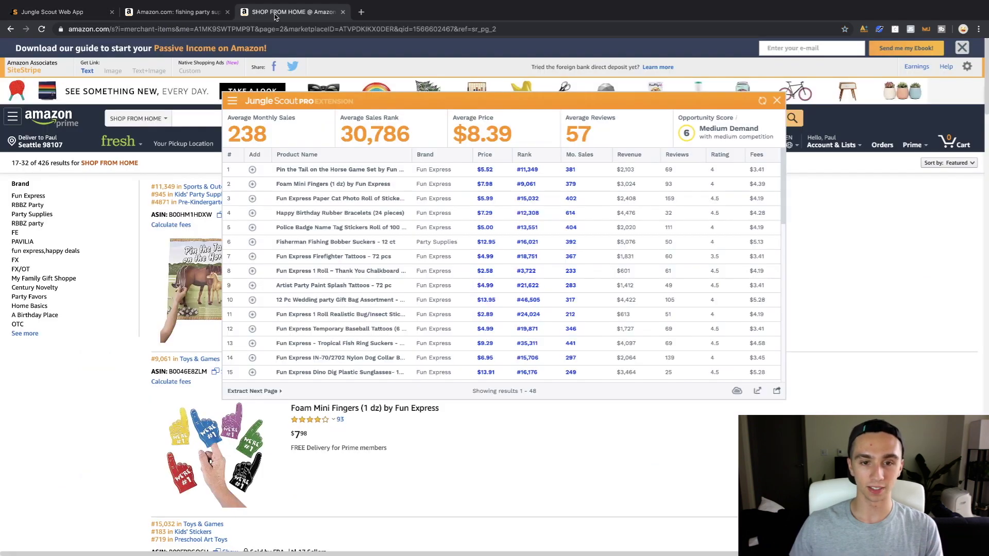
mouse_move(345, 249)
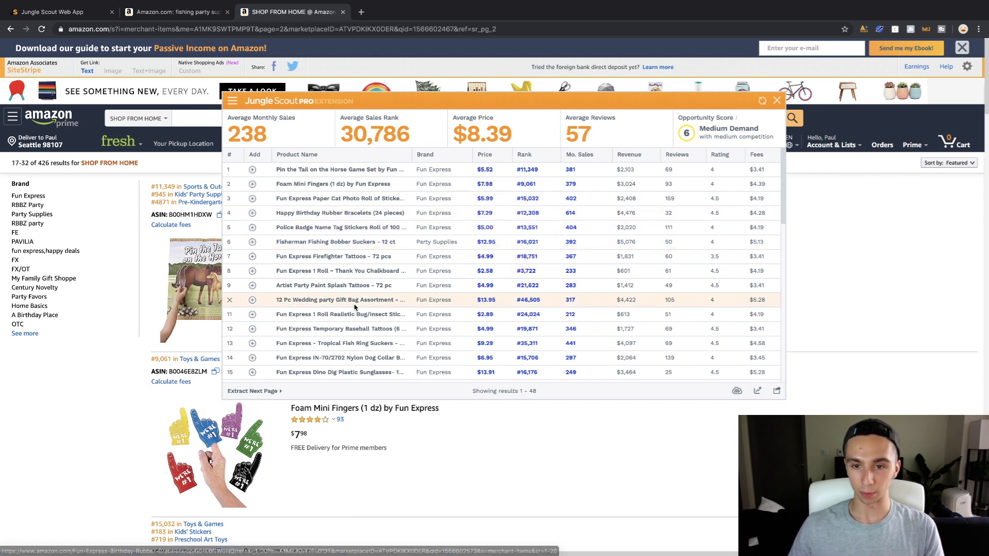
mouse_move(364, 335)
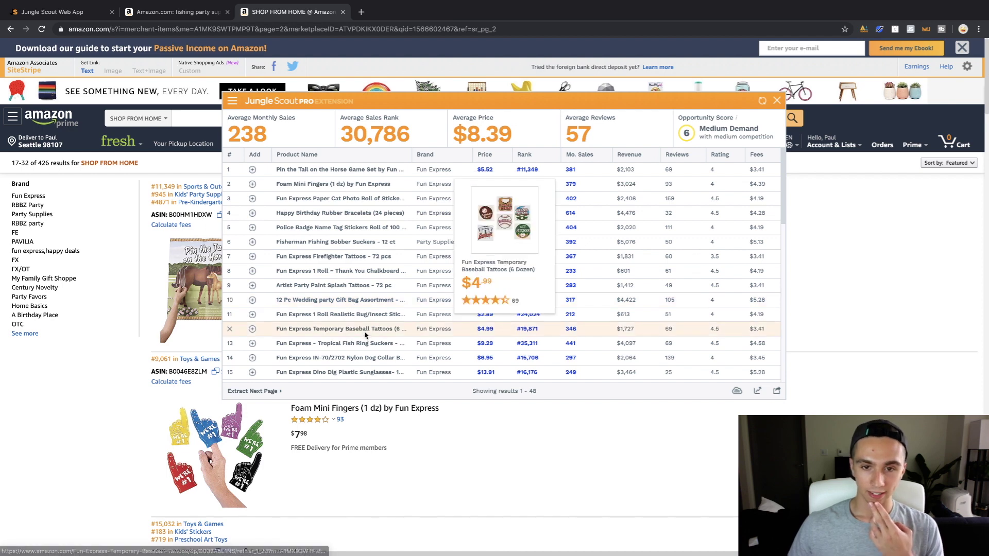
mouse_move(379, 357)
scroll(380, 356, down, 1)
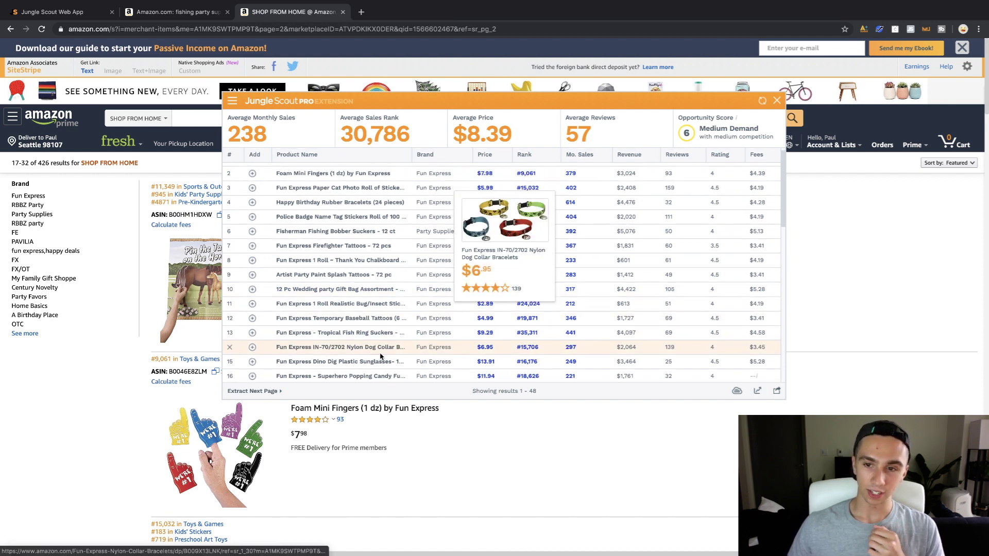
scroll(380, 356, down, 5)
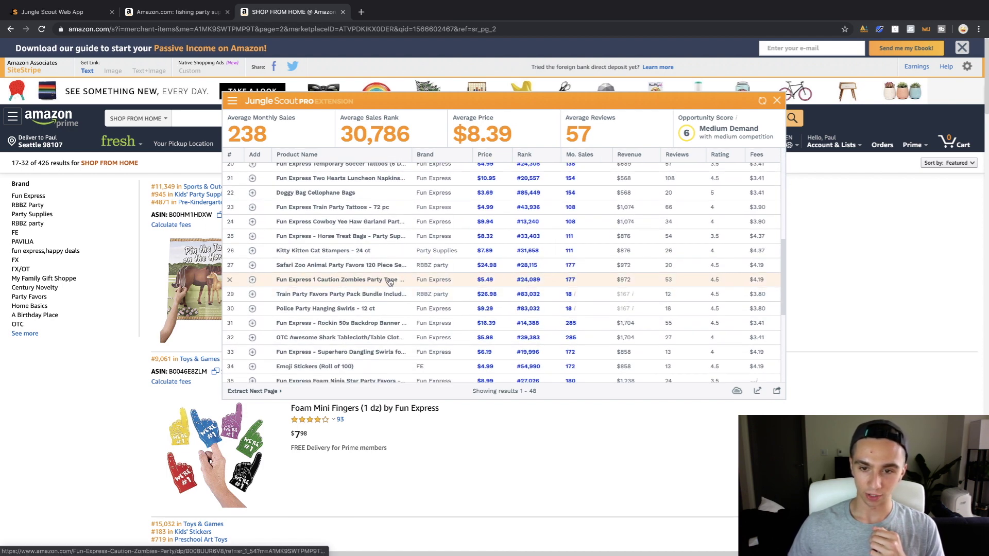
scroll(386, 273, down, 5)
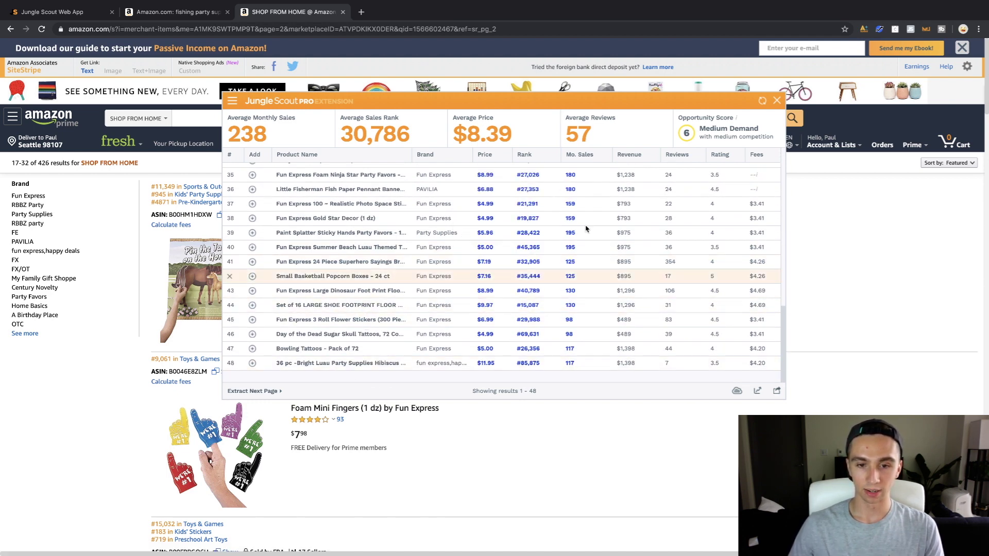
Close the product analysis, open page 3 of the storefront and analyze it with the Jungle Scout extension
key(Escape)
scroll(455, 287, down, 10)
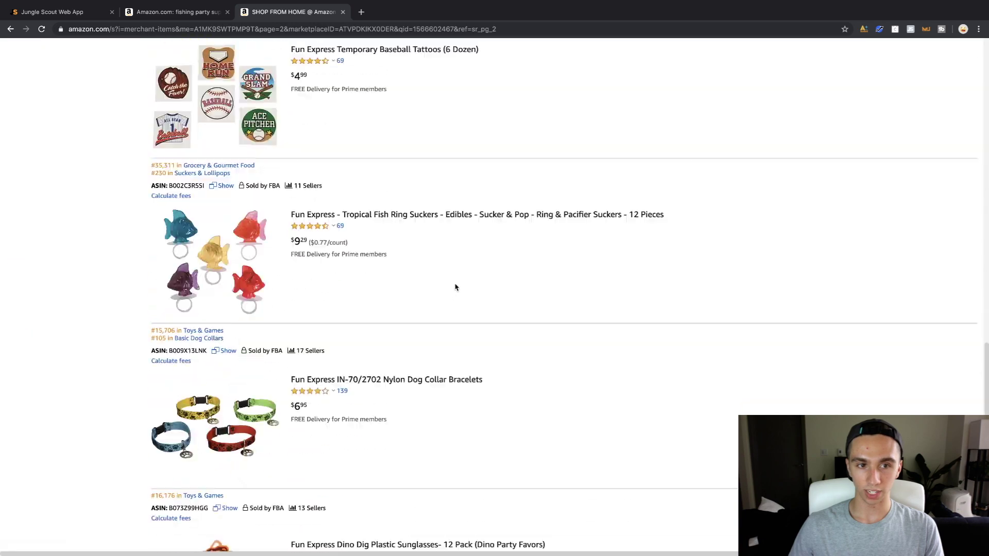
scroll(456, 287, down, 5)
click(572, 287)
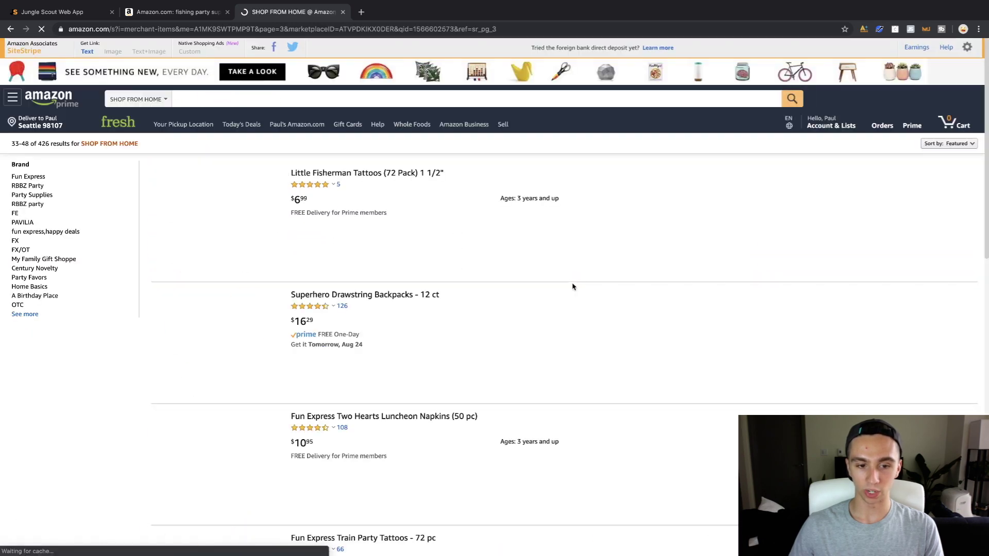
click(895, 30)
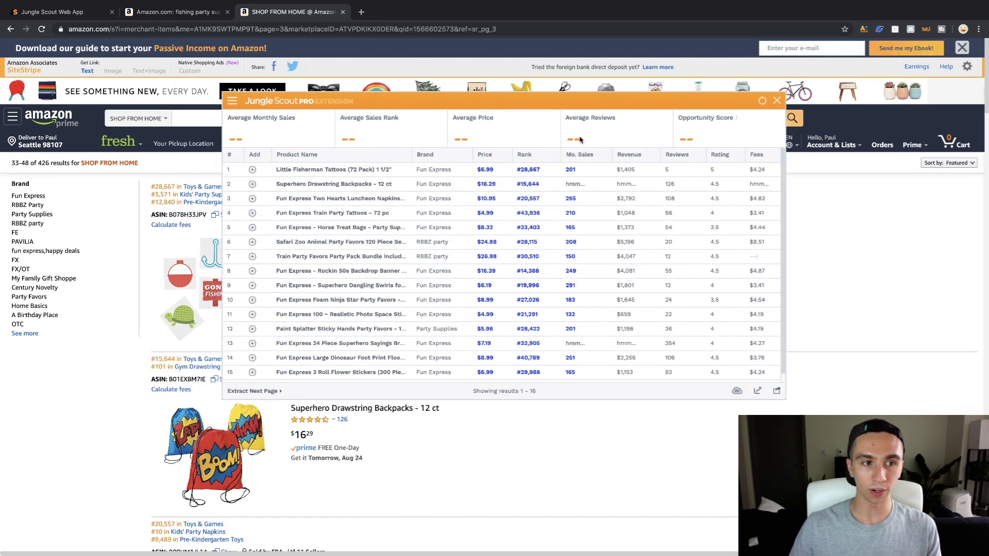
drag(11, 163, 50, 164)
mouse_move(386, 238)
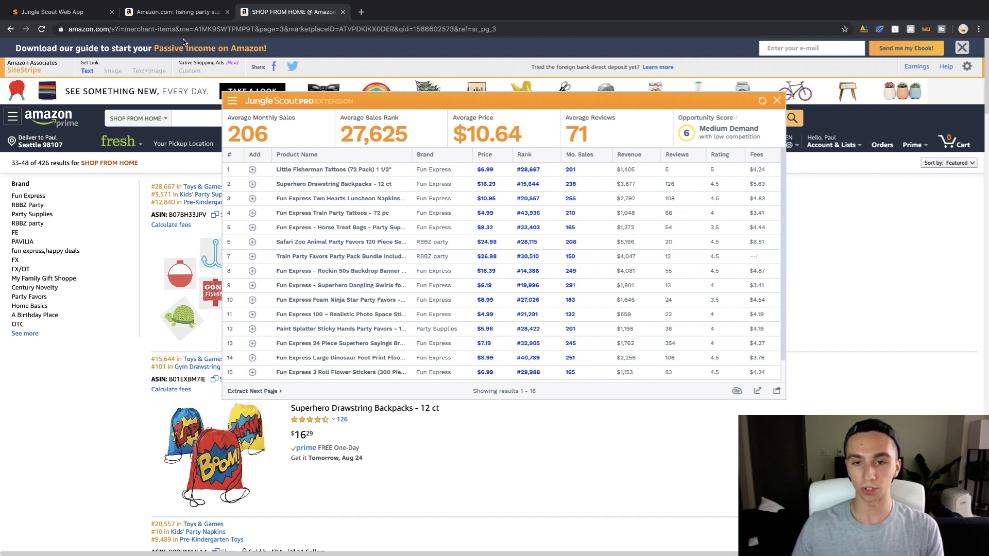
Revisit the filtered Jungle Scout product database and the extension's analysis of the fishing party supplies search
click(59, 11)
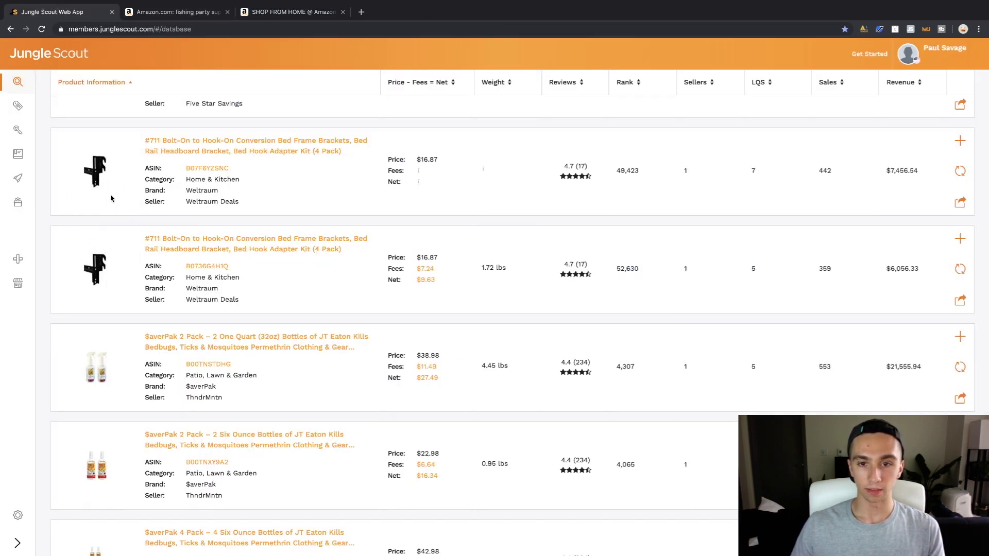
click(176, 12)
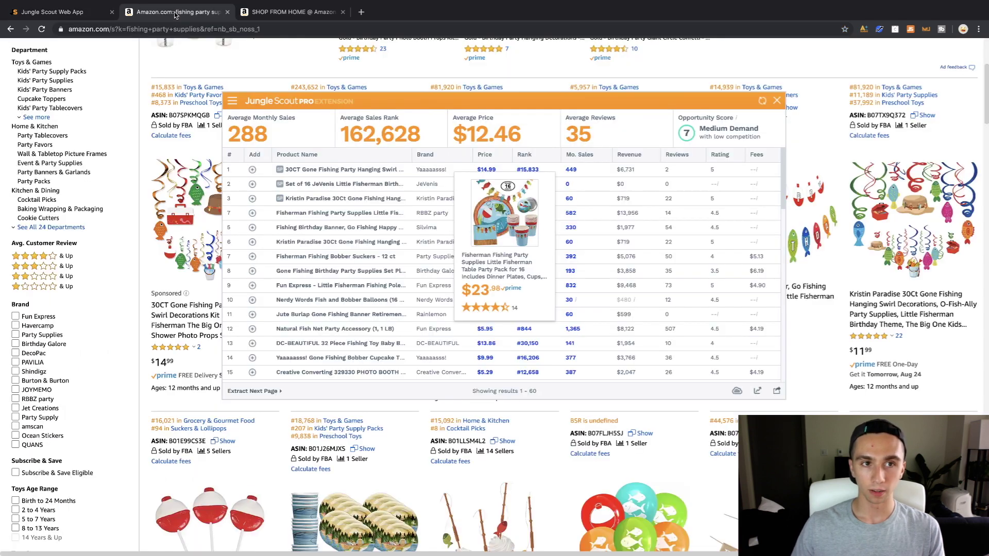
mouse_move(360, 225)
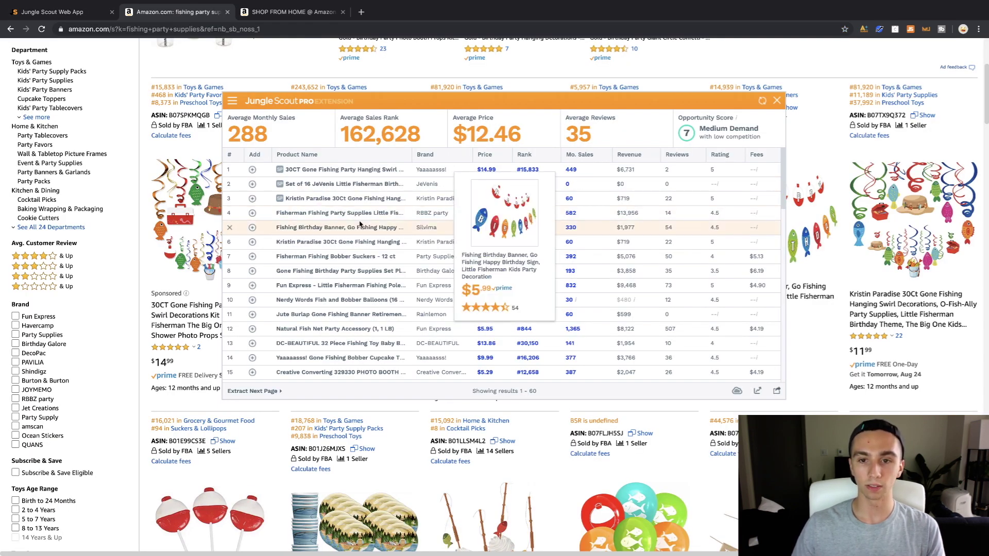
Return to the SHOP FROM HOME storefront and look through the analyzed page 3 products, checking price, monthly sales, revenue and reviews
click(304, 15)
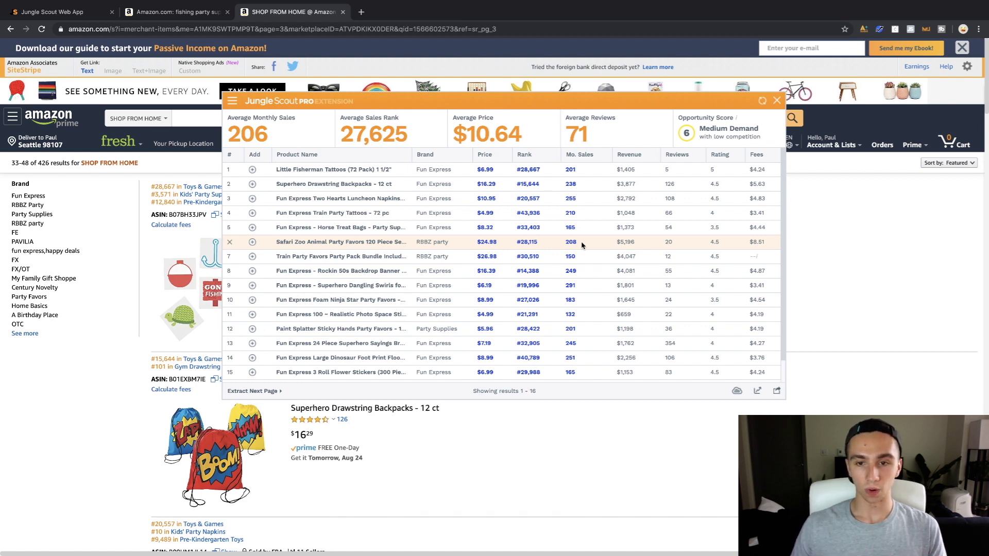
mouse_move(354, 245)
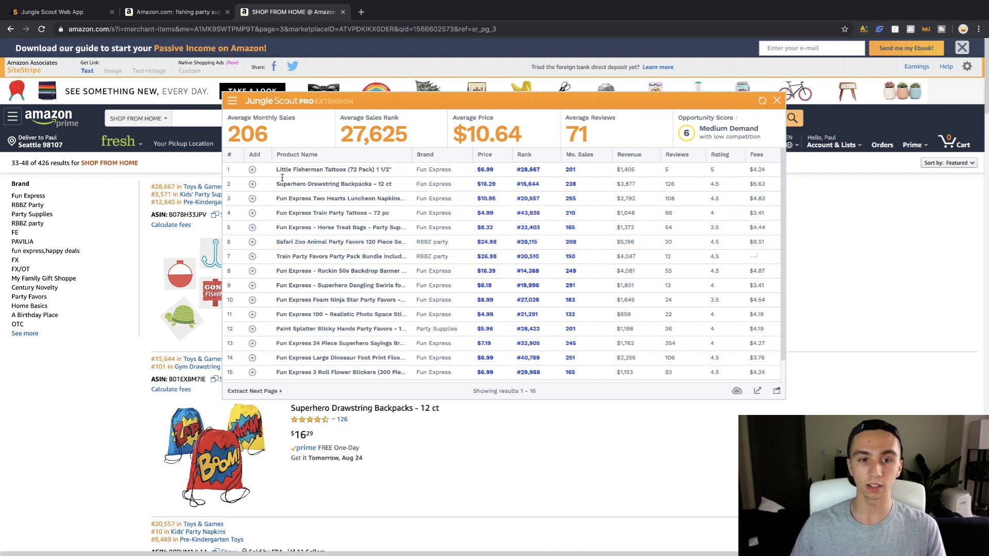
scroll(367, 261, down, 3)
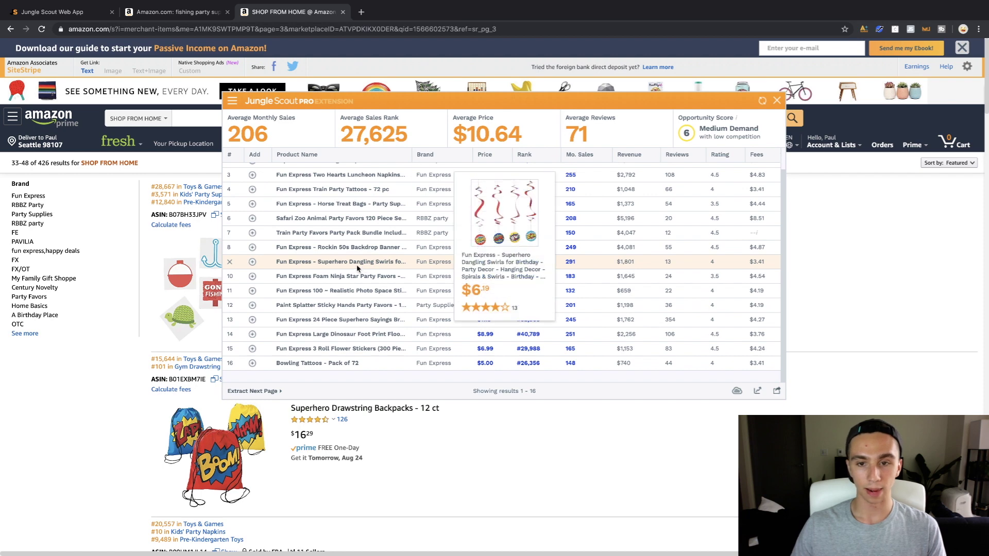
scroll(355, 269, up, 3)
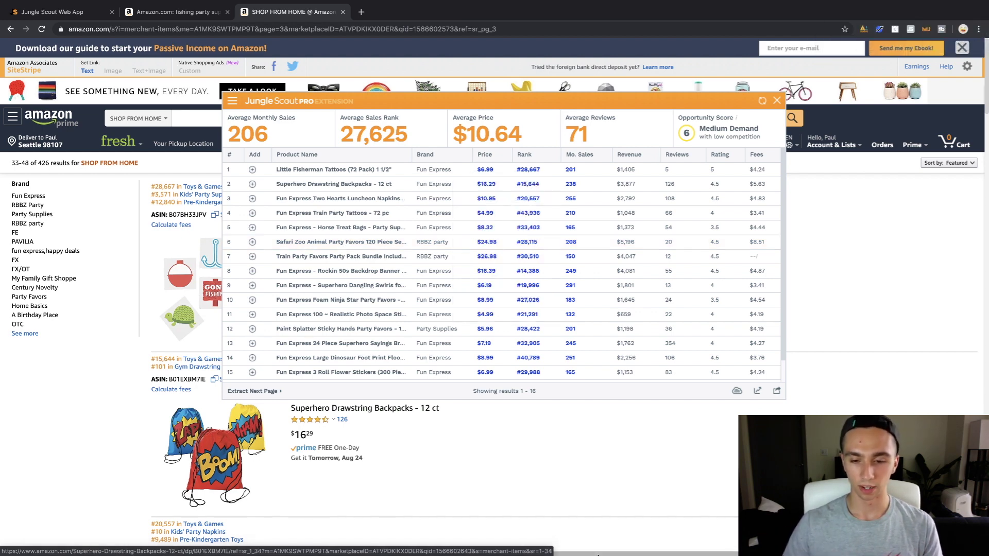
mouse_move(669, 549)
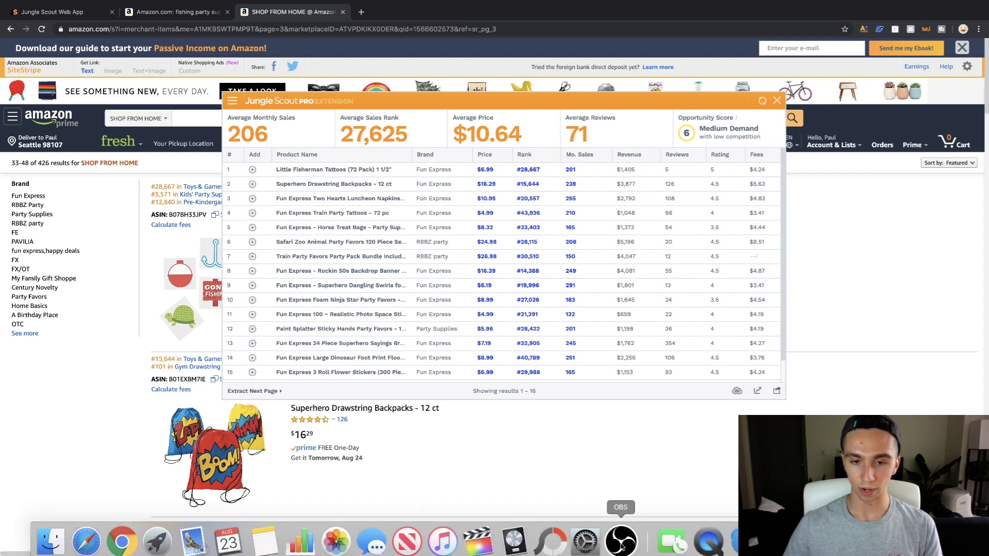